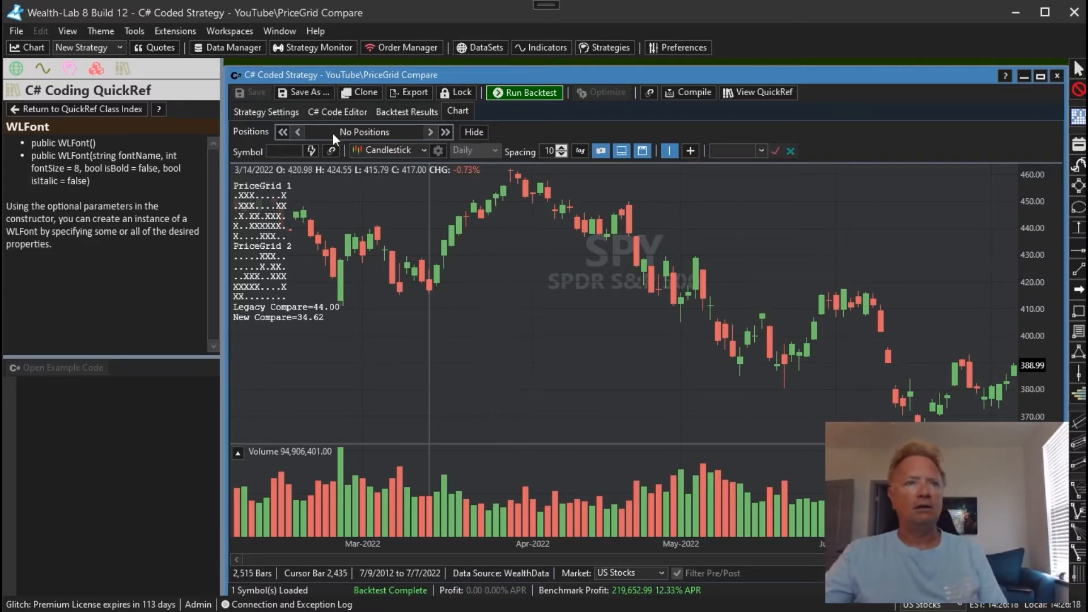
# Show the strategy's C# code and examine the constructor arguments of PriceGrid pg1, including its size, bars and start/end indexes
pyautogui.click(355, 113)
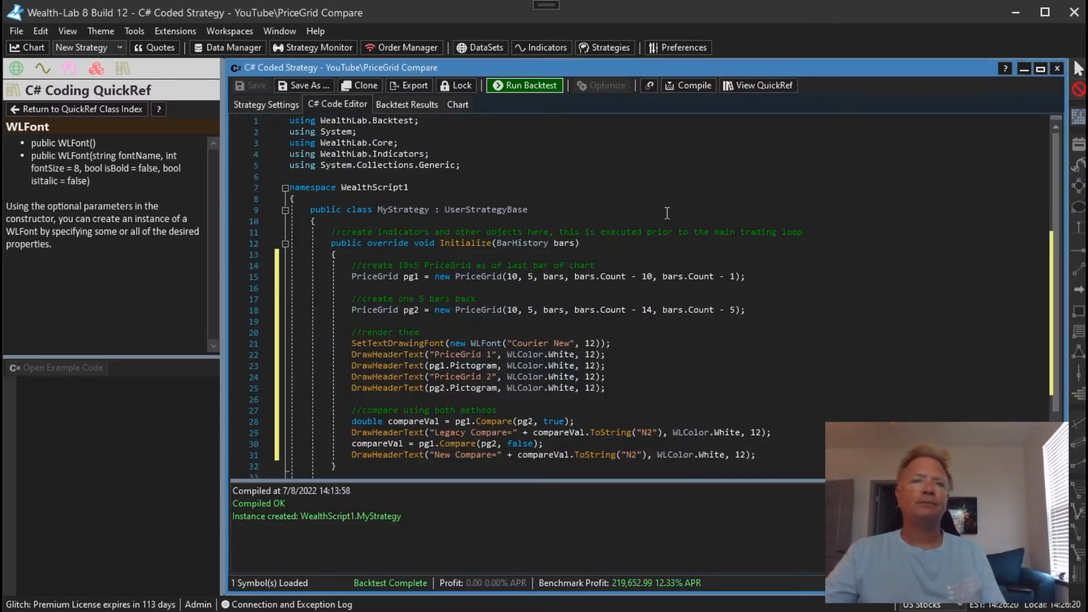
pyautogui.scroll(-2, 782, 253)
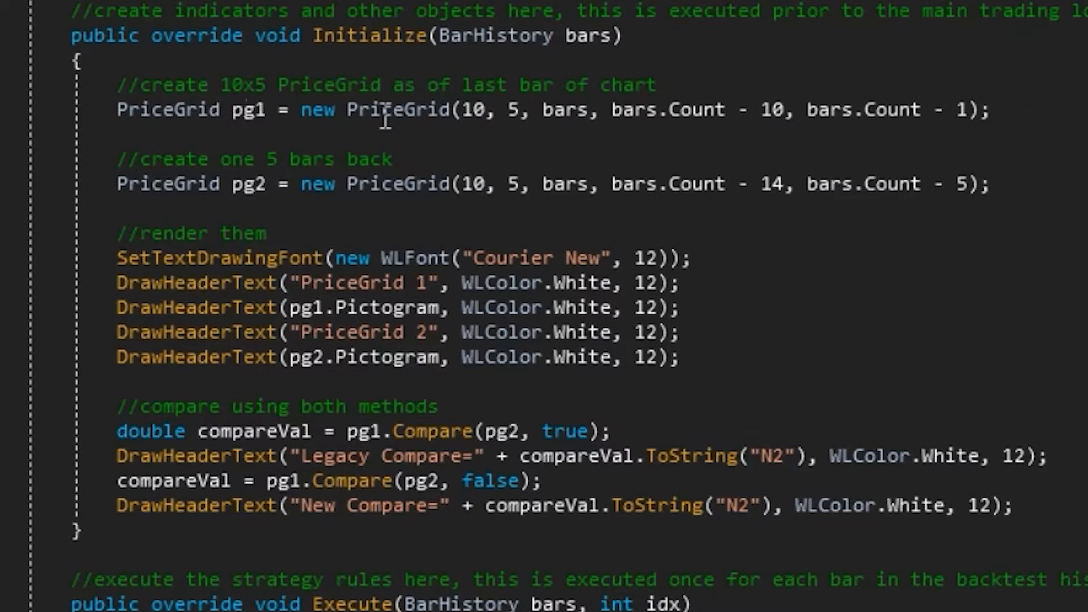
pyautogui.moveTo(454, 109); pyautogui.dragTo(522, 110)
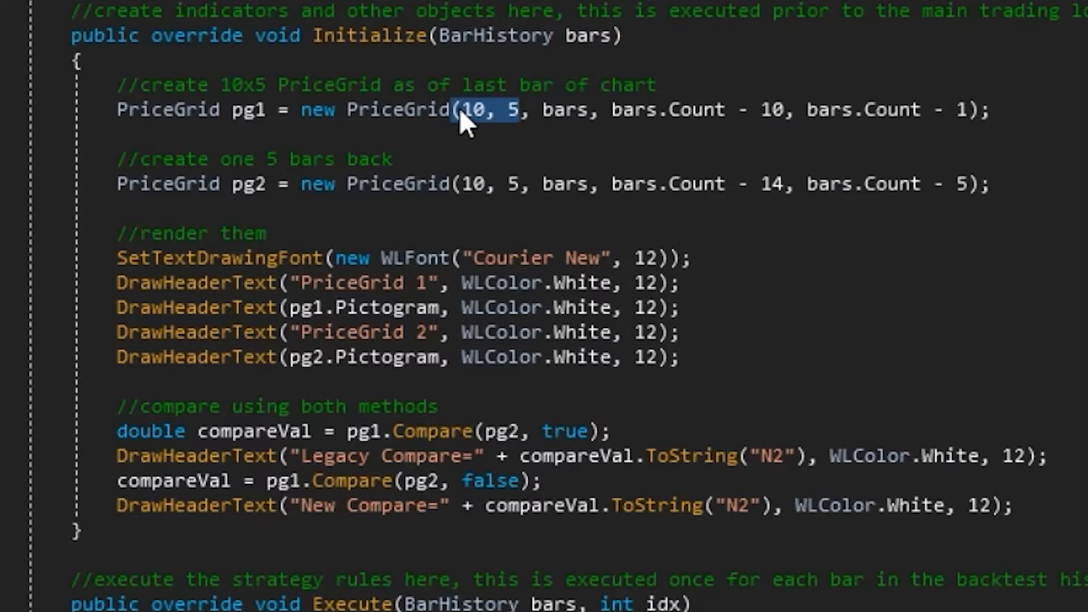
pyautogui.doubleClick(564, 114)
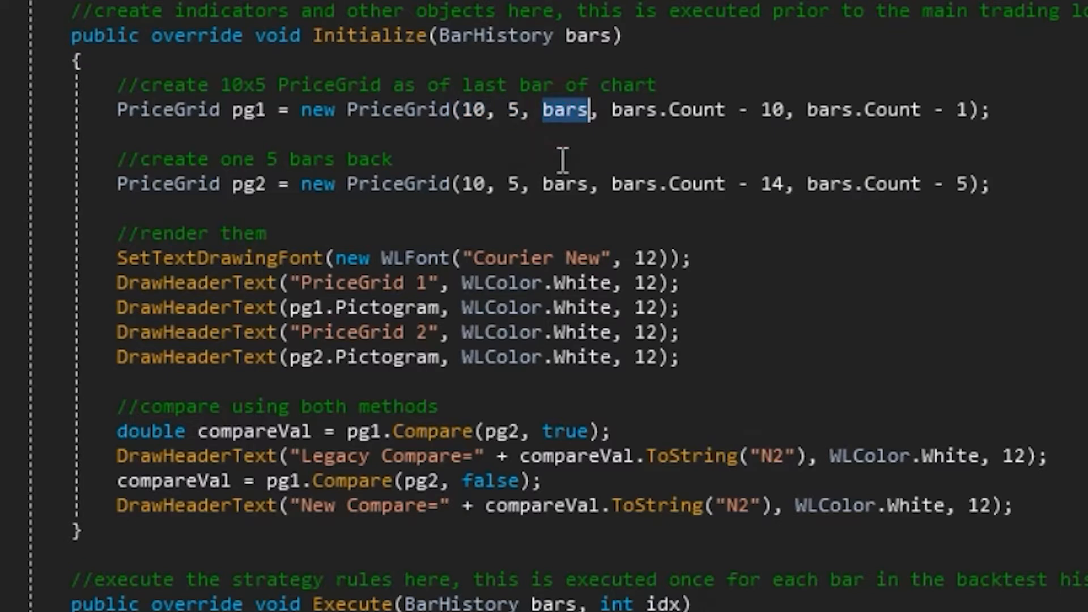
pyautogui.moveTo(499, 28)
pyautogui.moveTo(397, 32)
pyautogui.moveTo(670, 133)
pyautogui.moveTo(896, 120)
pyautogui.moveTo(808, 111); pyautogui.dragTo(979, 113)
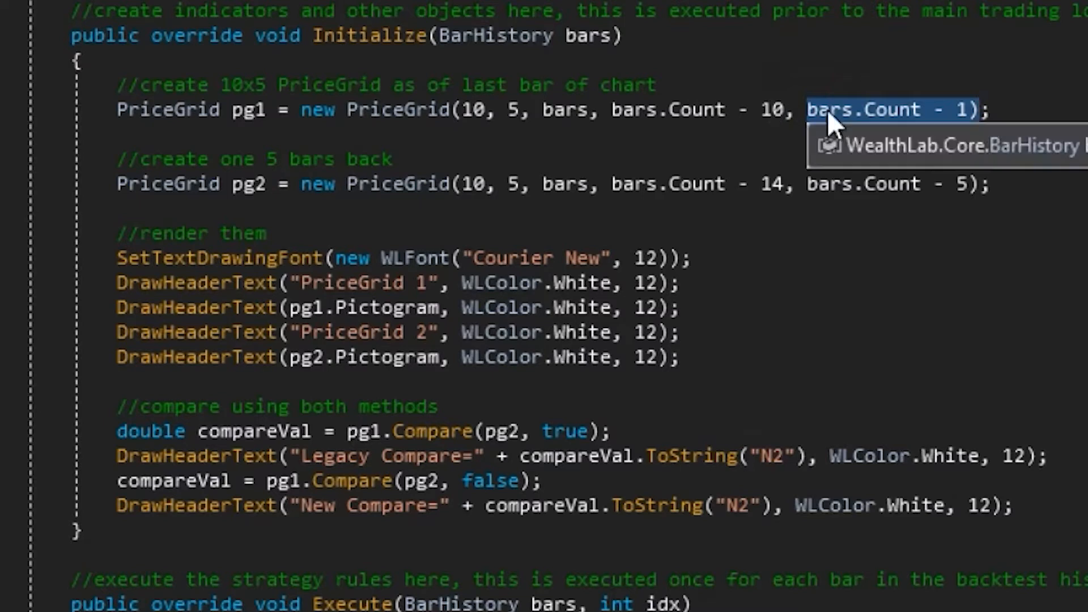
pyautogui.doubleClick(469, 111)
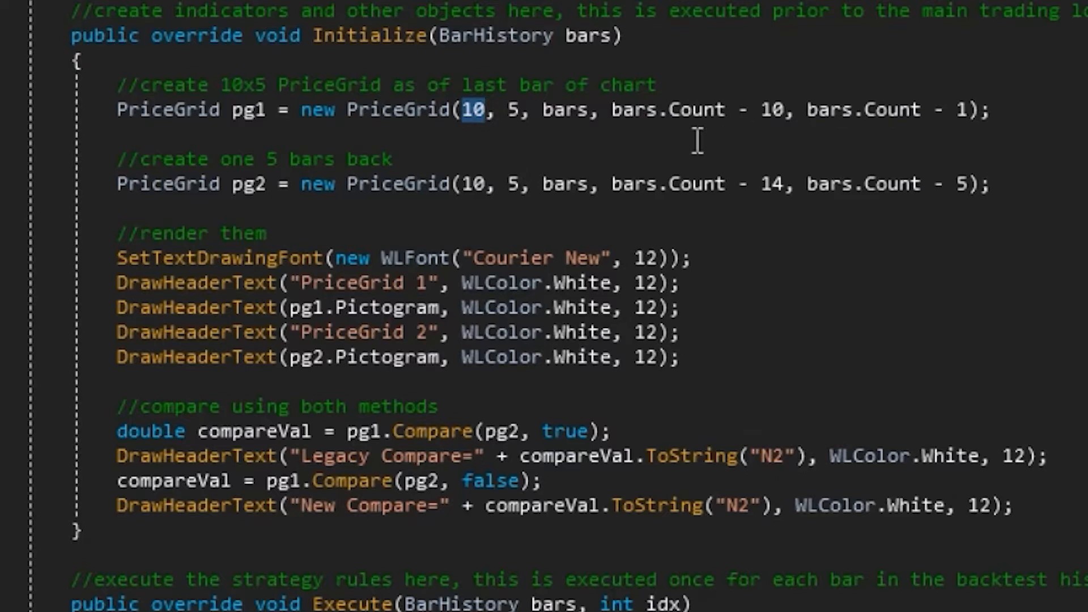
pyautogui.moveTo(861, 110)
pyautogui.doubleClick(474, 110)
# Examine the Pictogram properties drawn for pg1 and pg2 and the pg1.Compare call with its legacy-method parameter
pyautogui.doubleClick(388, 308)
pyautogui.doubleClick(403, 360)
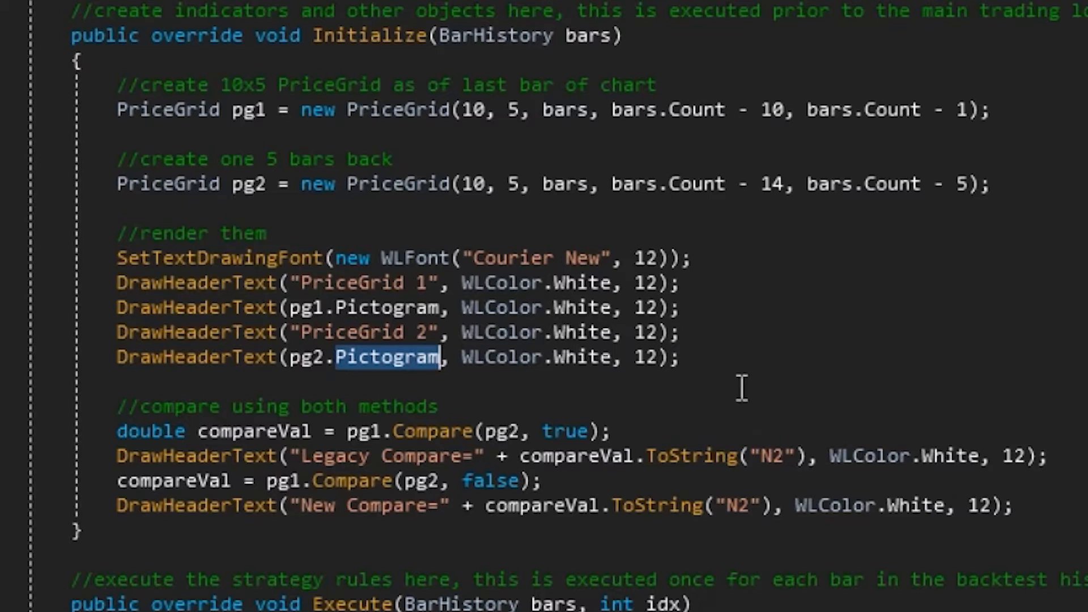
pyautogui.doubleClick(367, 432)
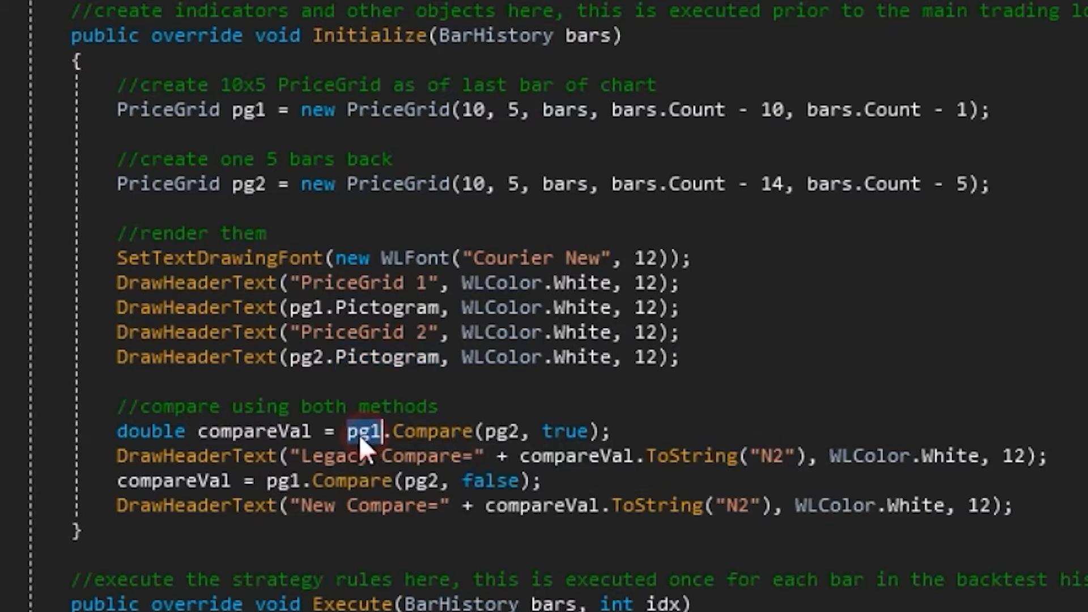
pyautogui.tripleClick(501, 432)
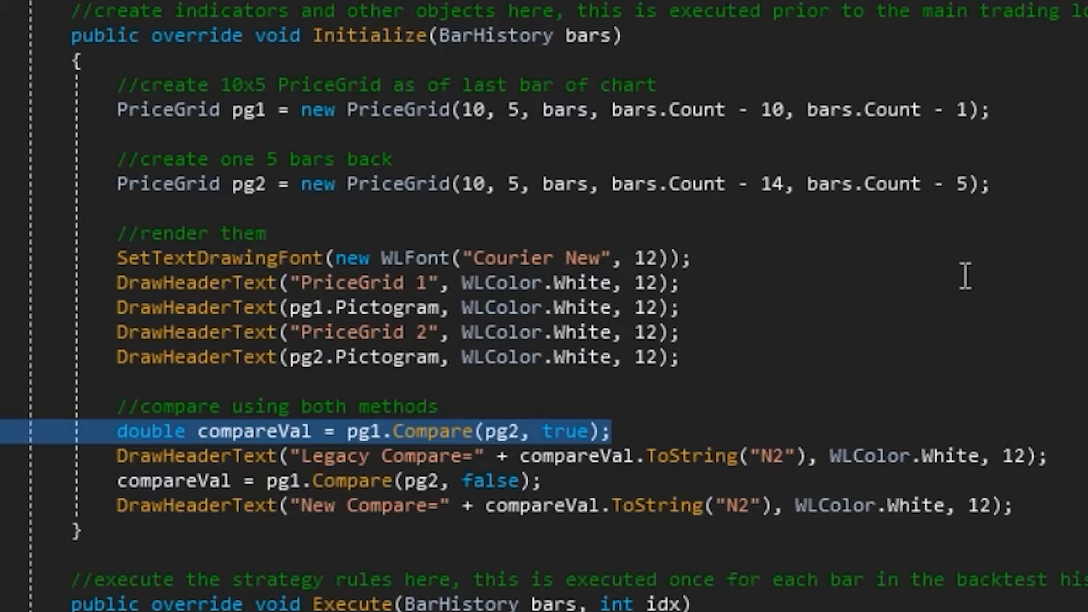
pyautogui.doubleClick(567, 433)
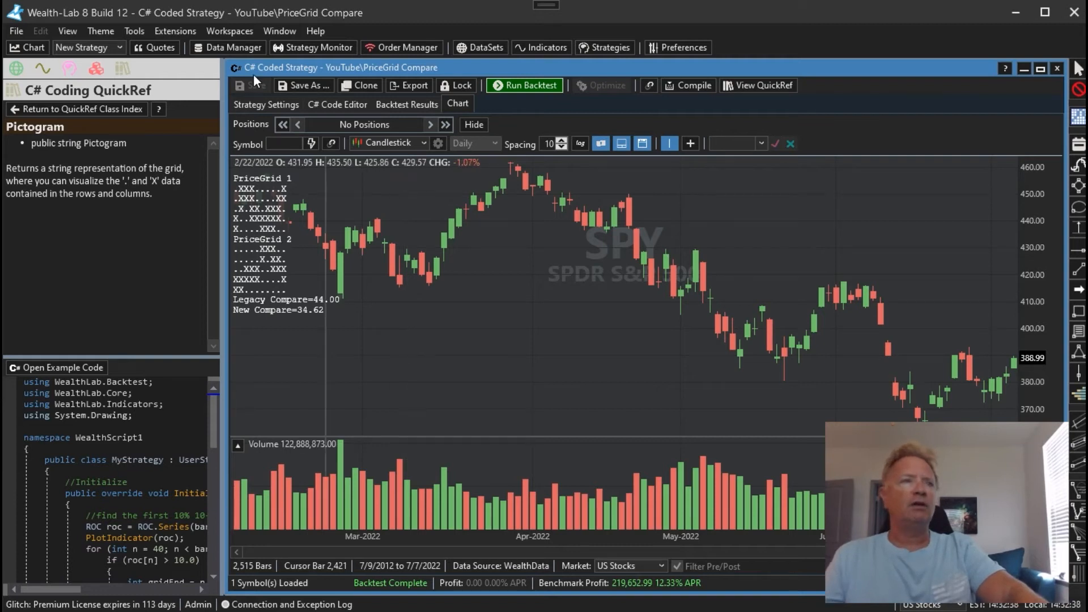
# Open the PriceGrid Editor, shrink its window and load the saved Steep Decline PriceGrid
pyautogui.click(179, 30)
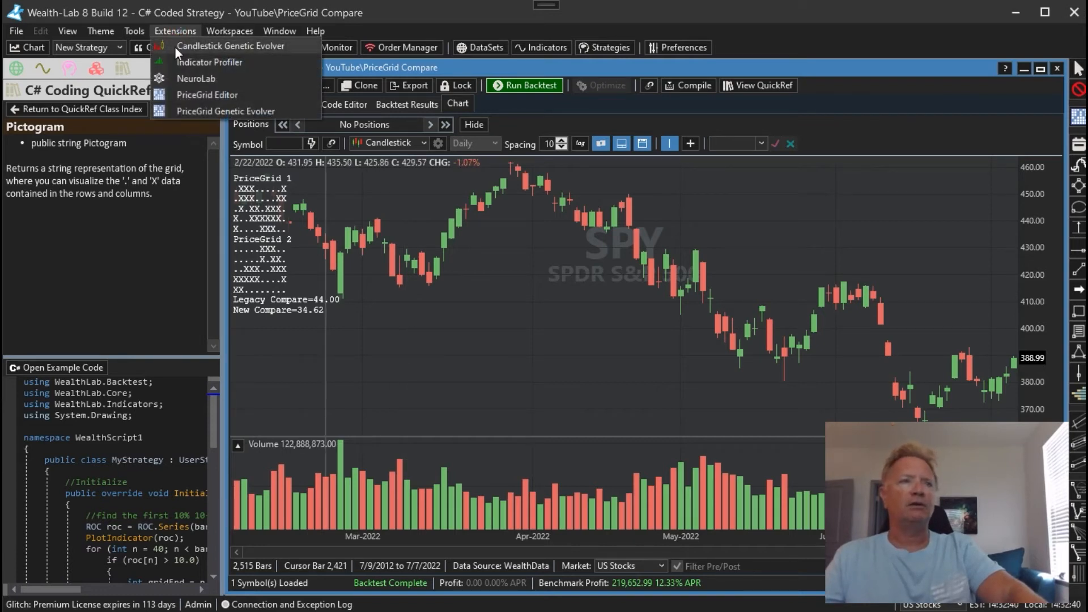
pyautogui.click(188, 94)
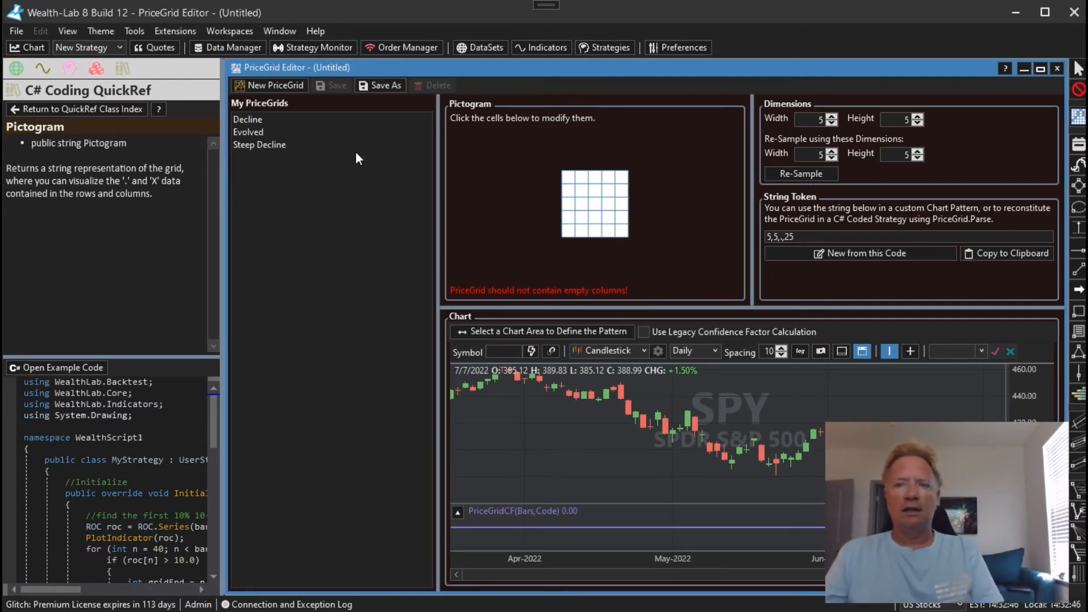
pyautogui.click(1040, 68)
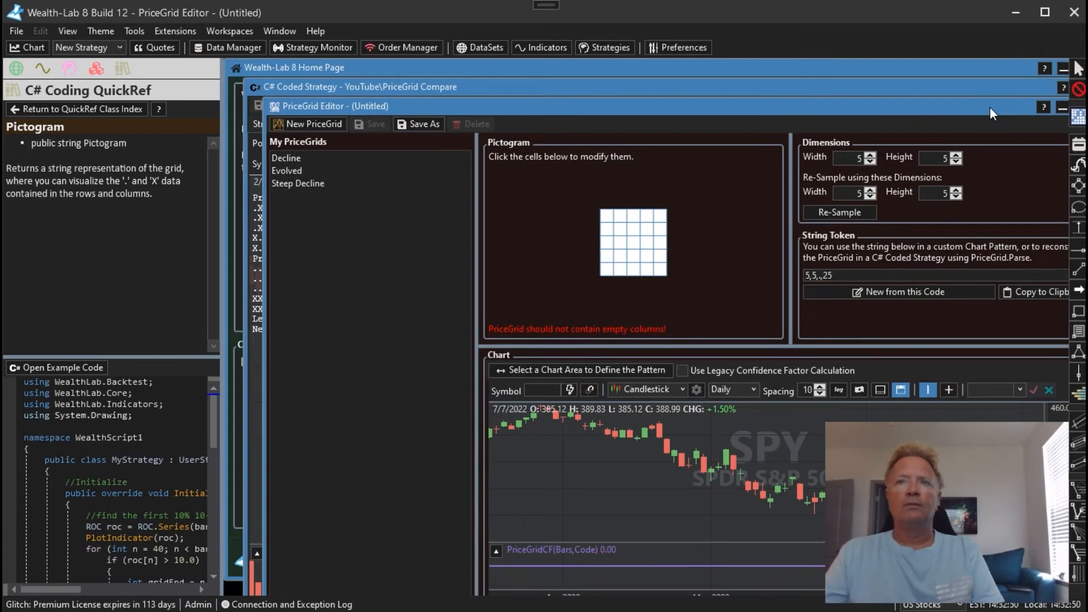
pyautogui.moveTo(990, 107); pyautogui.dragTo(940, 69)
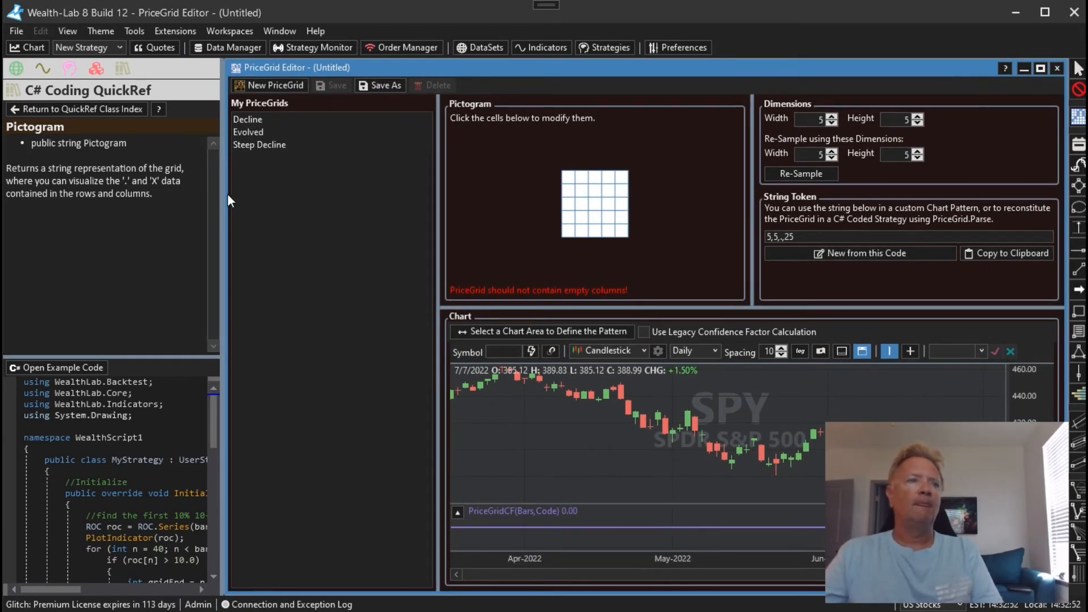
pyautogui.moveTo(226, 193); pyautogui.dragTo(381, 192)
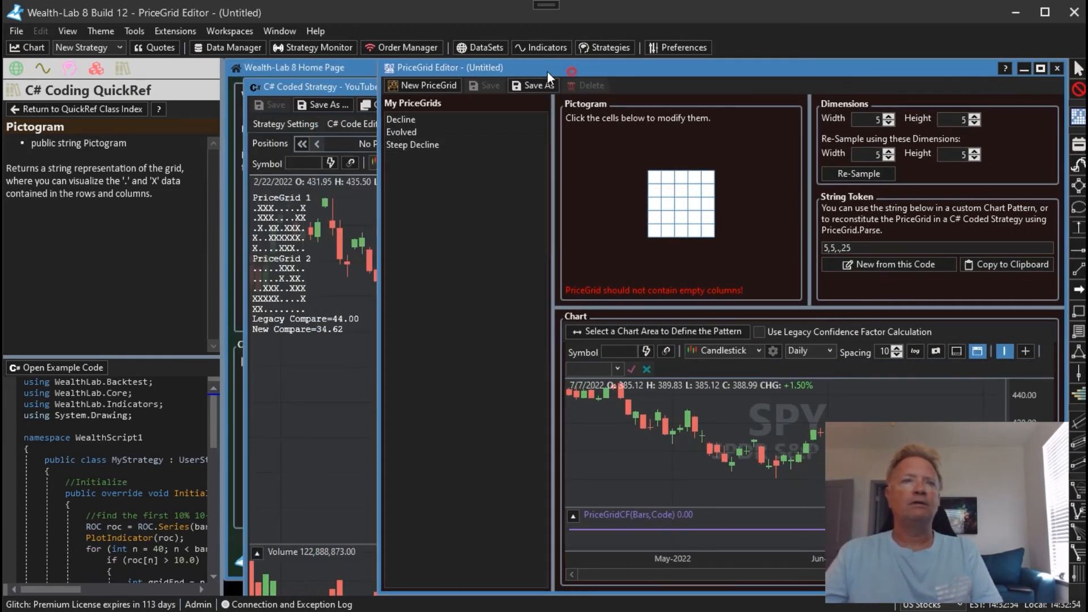
pyautogui.moveTo(547, 70); pyautogui.dragTo(393, 70)
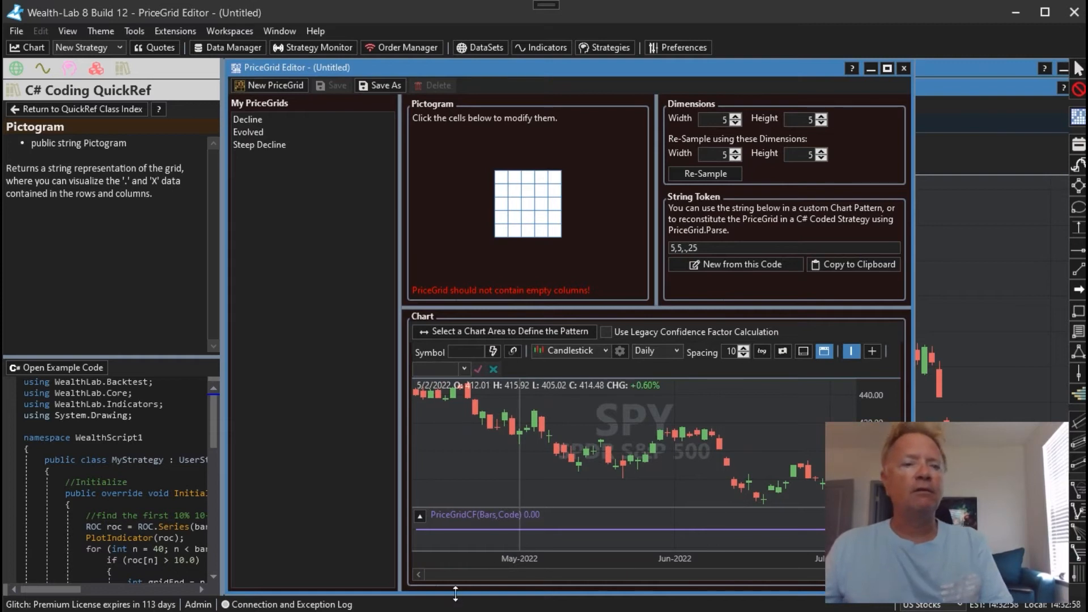
pyautogui.moveTo(456, 593); pyautogui.dragTo(472, 497)
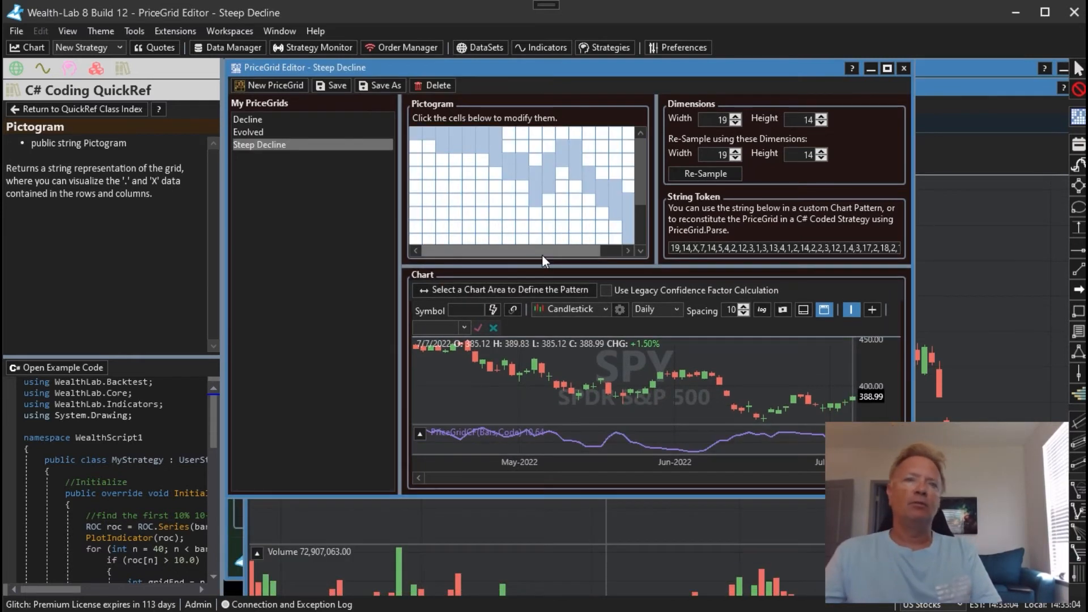
# Examine the full extent of the Steep Decline pictogram, down to its lowest rows and last columns
pyautogui.moveTo(542, 256); pyautogui.dragTo(576, 251)
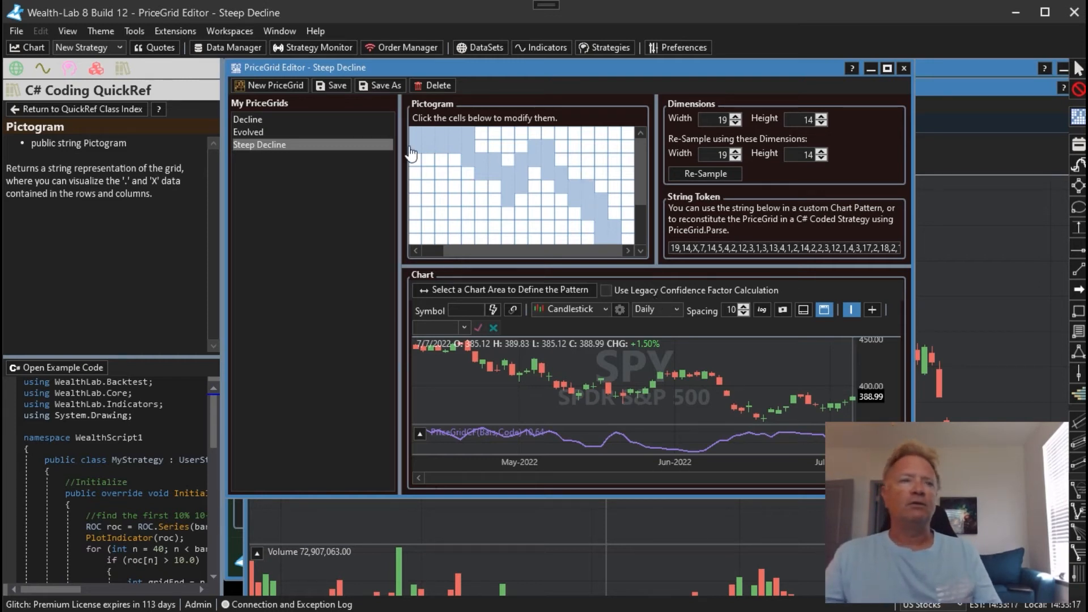
pyautogui.click(479, 251)
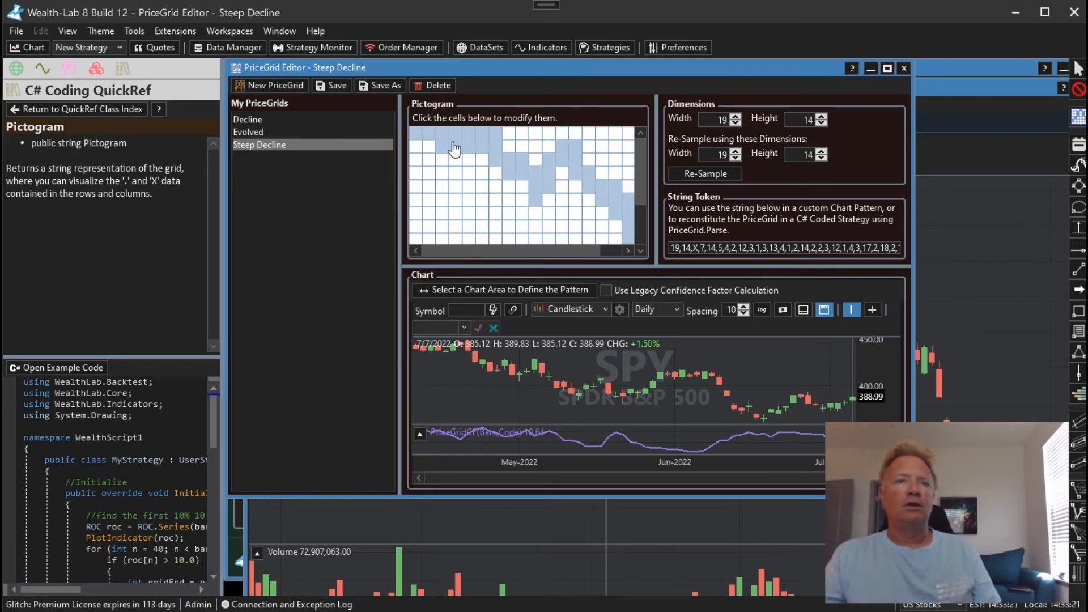
pyautogui.moveTo(641, 173); pyautogui.dragTo(641, 222)
pyautogui.moveTo(560, 251); pyautogui.dragTo(612, 249)
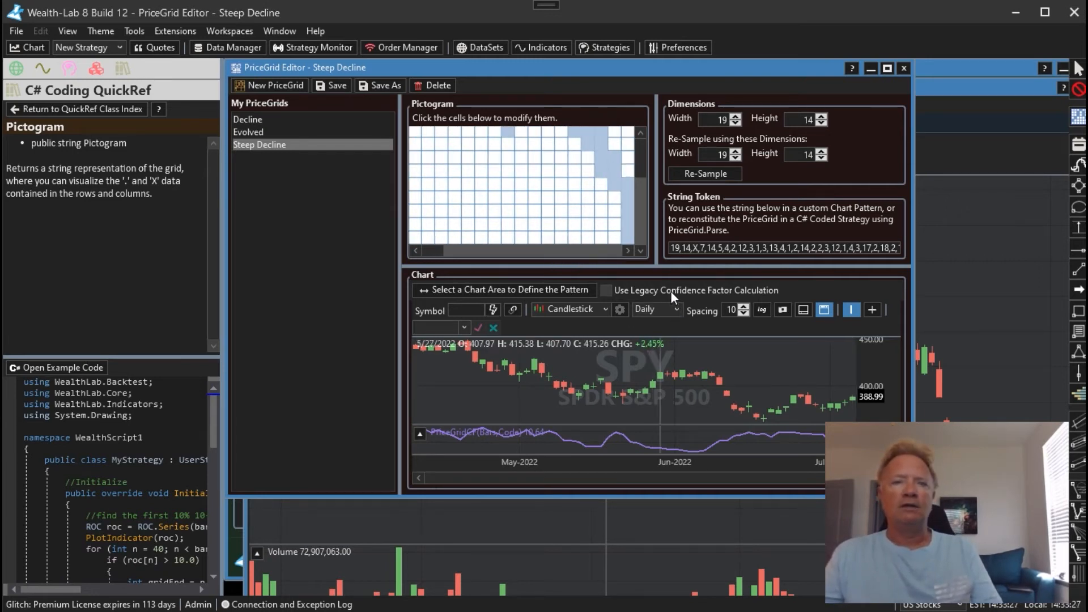
# Resize the PriceGrid Editor window so it is narrower and taller
pyautogui.moveTo(627, 373); pyautogui.dragTo(719, 370)
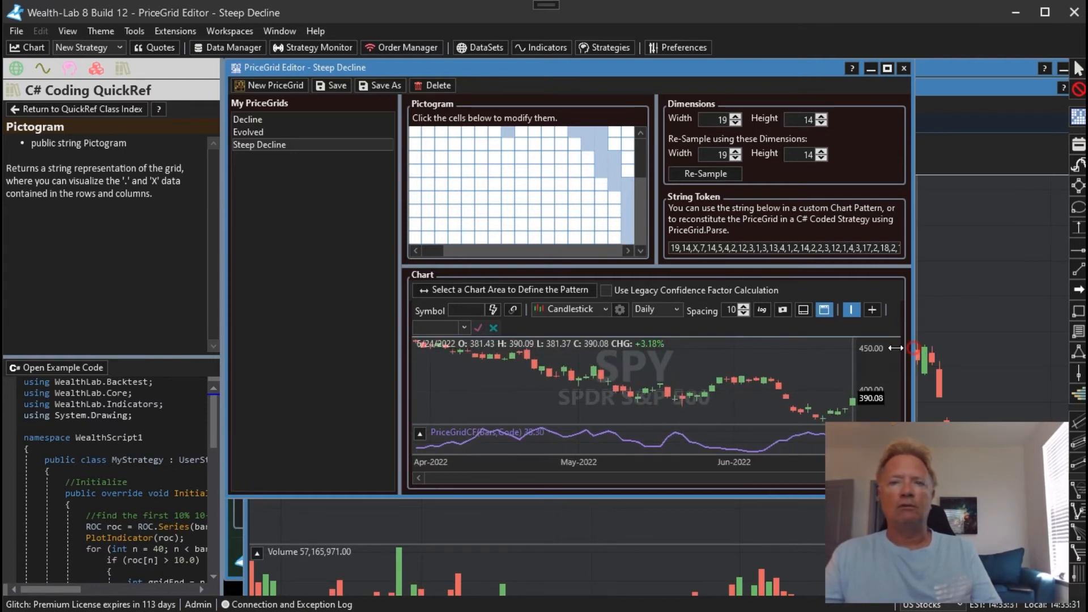
pyautogui.moveTo(896, 348); pyautogui.dragTo(839, 339)
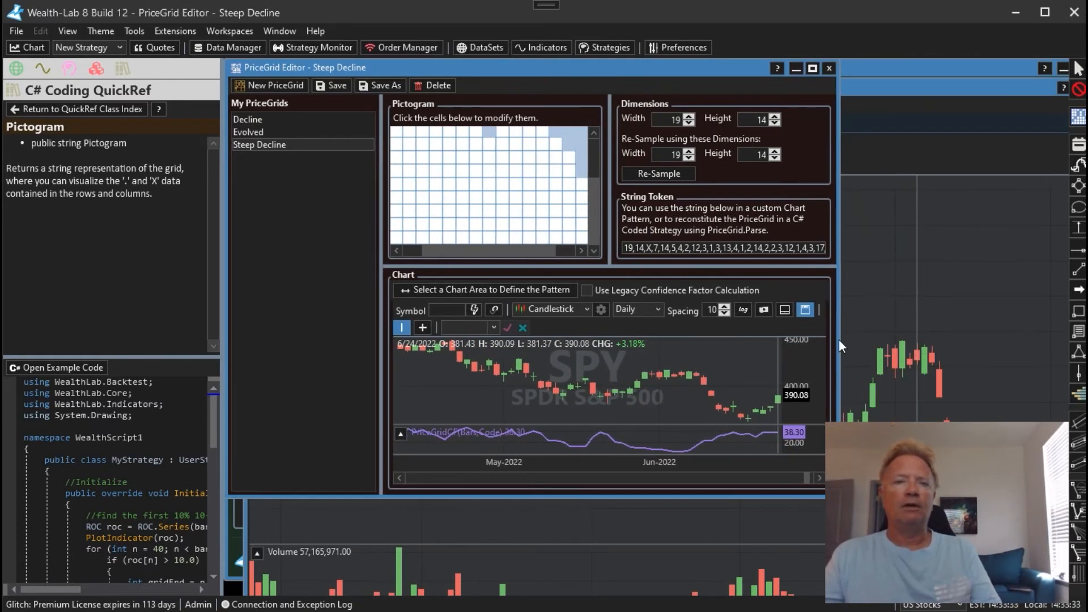
pyautogui.moveTo(680, 498); pyautogui.dragTo(676, 547)
# Examine the PriceGridCF confidence line against SPY's price history from June 2022 back to January 2022
pyautogui.moveTo(611, 404); pyautogui.dragTo(714, 404)
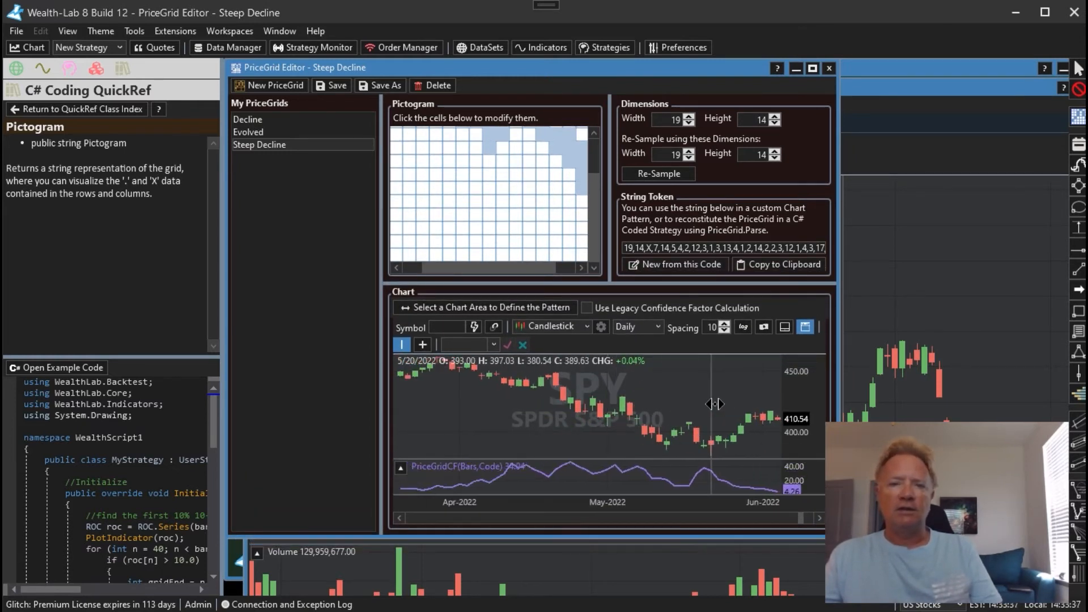
pyautogui.moveTo(573, 403); pyautogui.dragTo(706, 404)
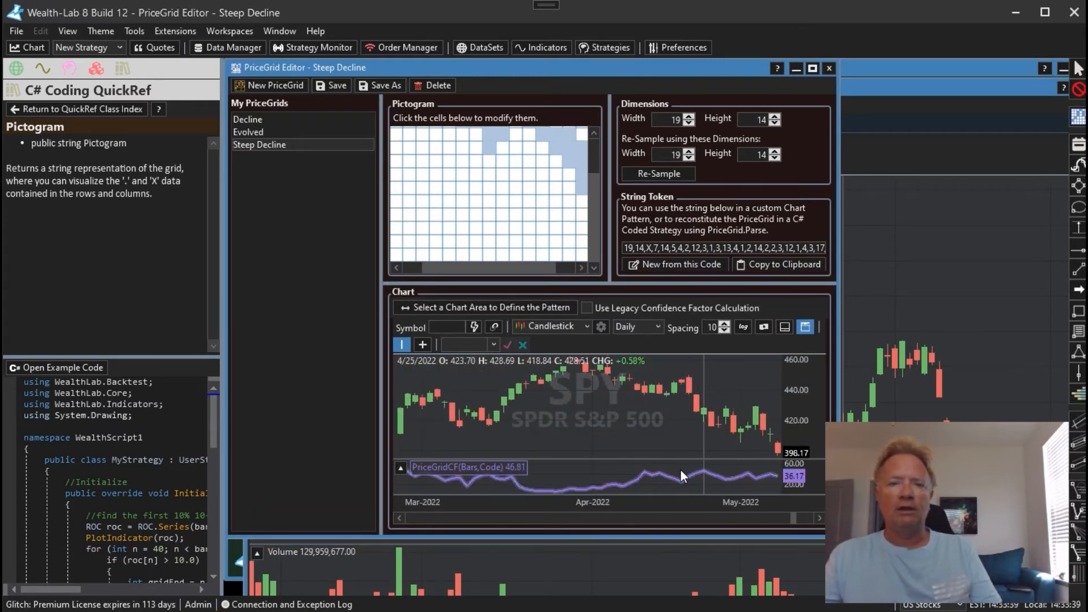
pyautogui.moveTo(586, 390); pyautogui.dragTo(717, 383)
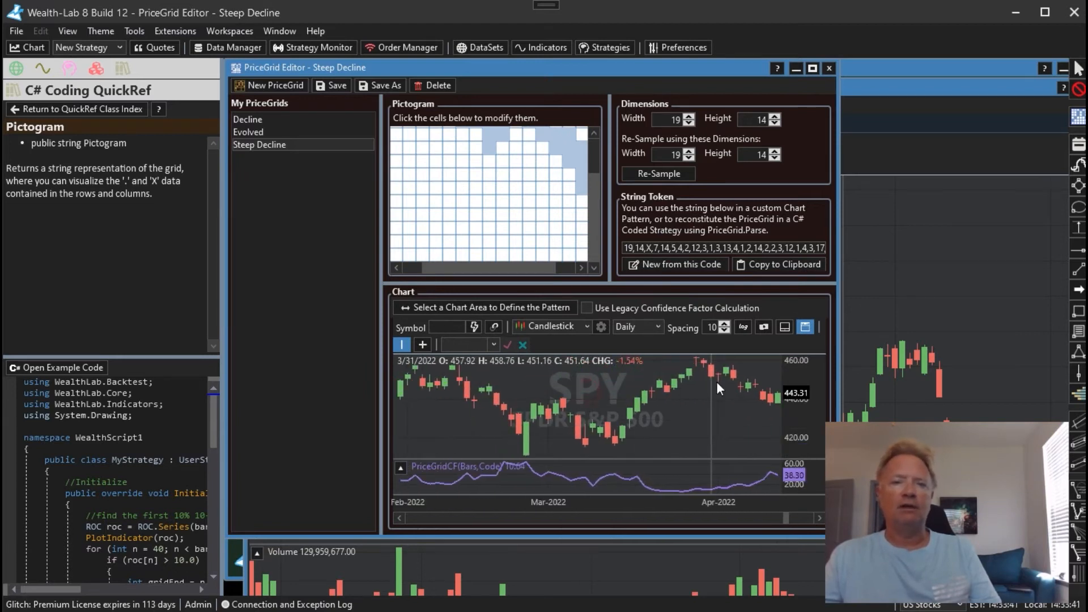
pyautogui.moveTo(579, 386); pyautogui.dragTo(716, 387)
pyautogui.moveTo(580, 391); pyautogui.dragTo(716, 390)
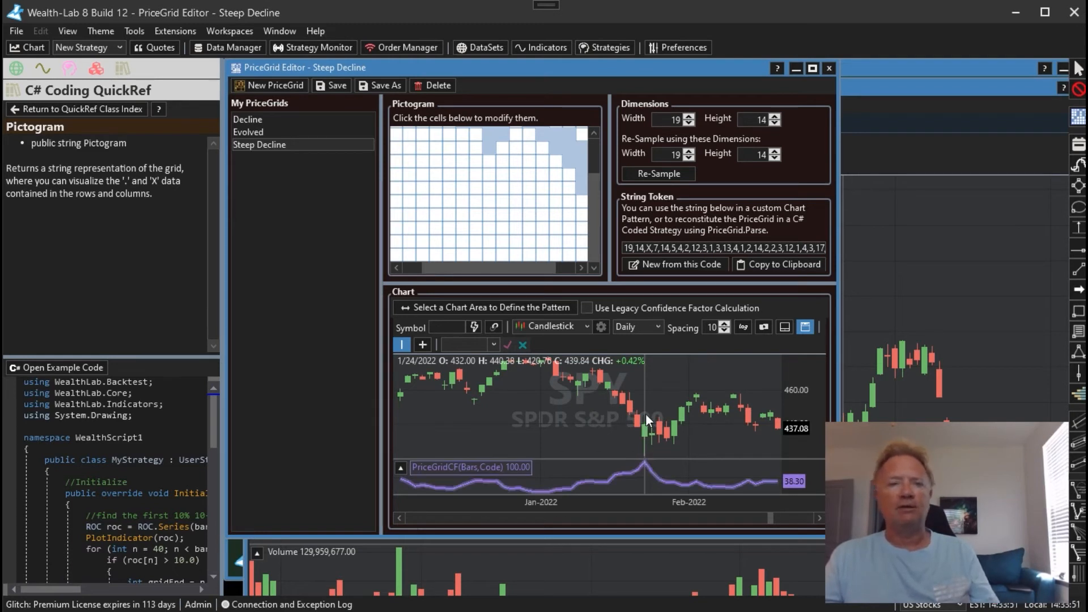
pyautogui.moveTo(647, 415); pyautogui.dragTo(550, 428)
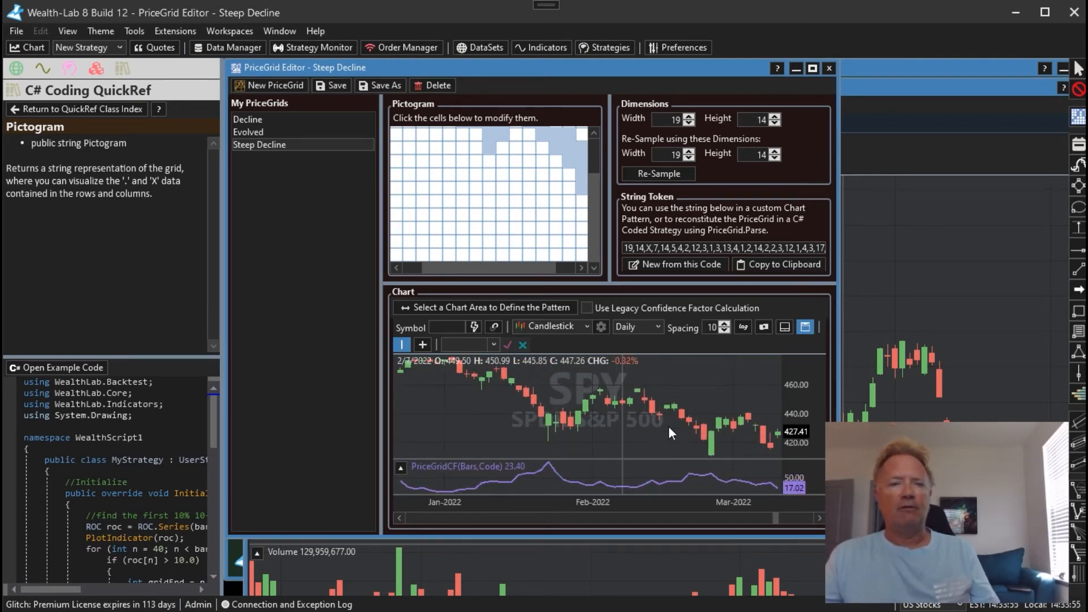
pyautogui.moveTo(669, 429); pyautogui.dragTo(629, 406)
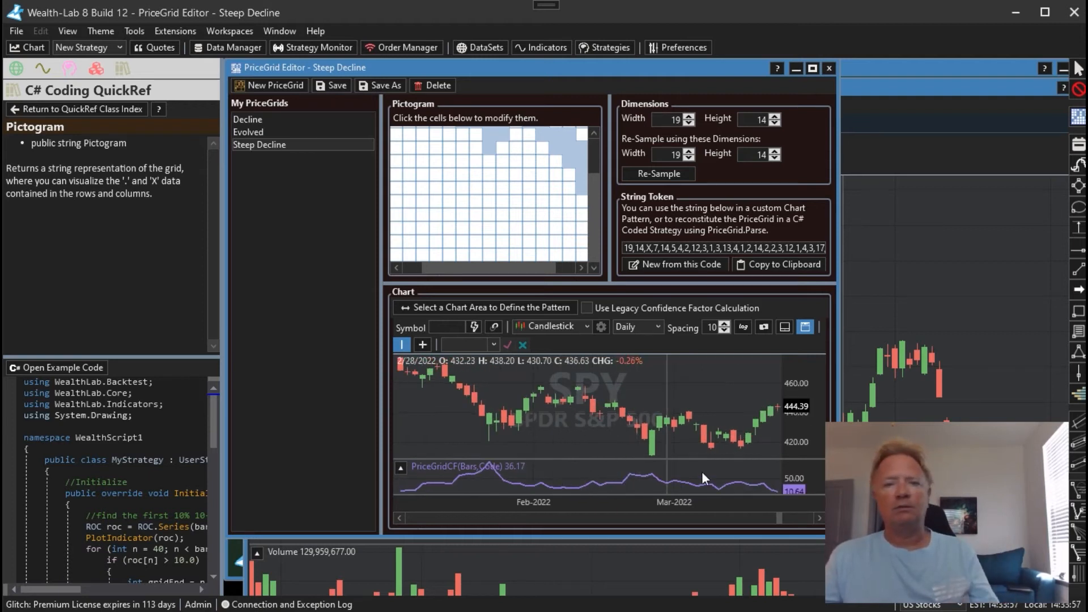
pyautogui.moveTo(729, 400); pyautogui.dragTo(760, 400)
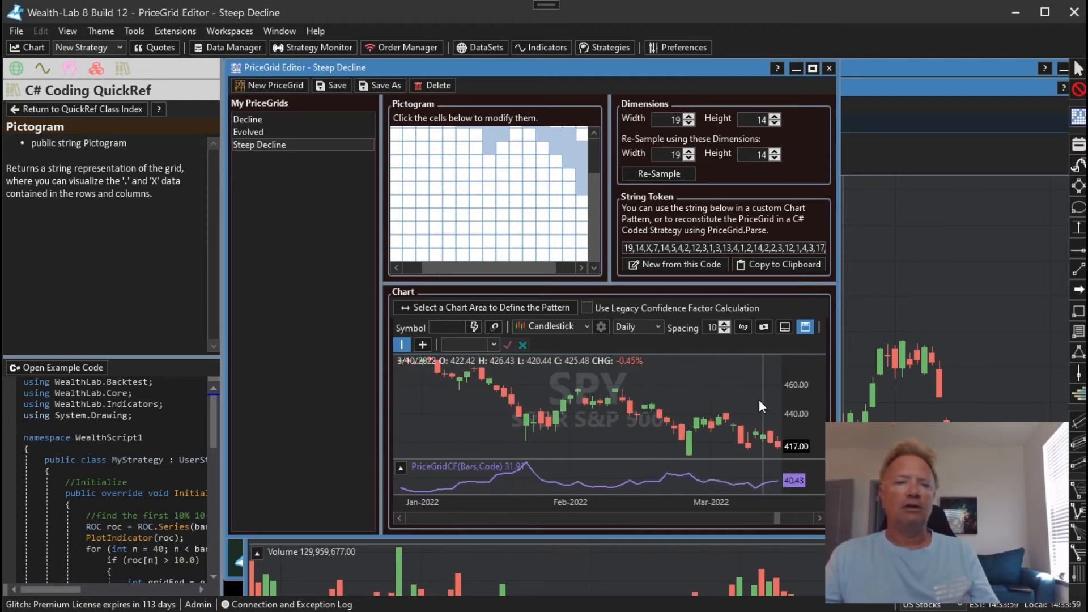
# Compare the confidence line using the legacy confidence factor calculation with the new one, leaving the legacy option off
pyautogui.click(627, 308)
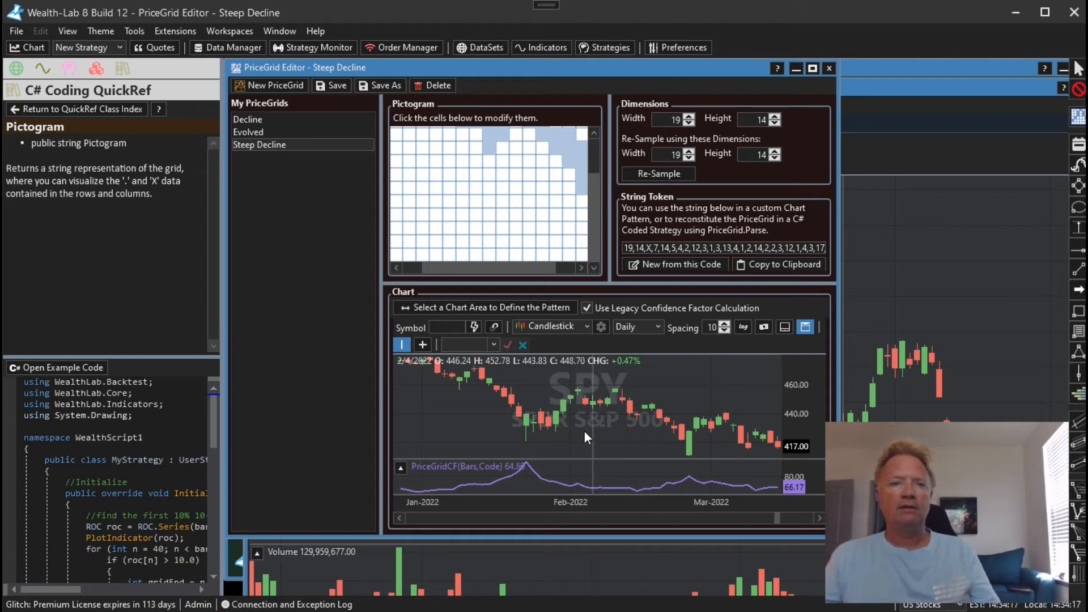
pyautogui.click(597, 307)
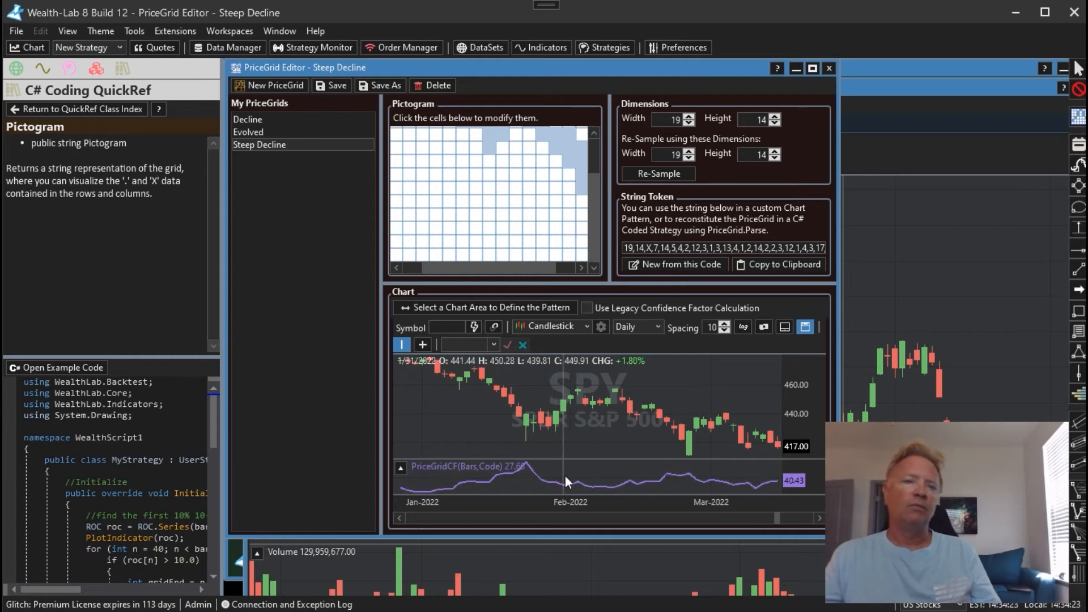
pyautogui.moveTo(566, 476); pyautogui.dragTo(692, 473)
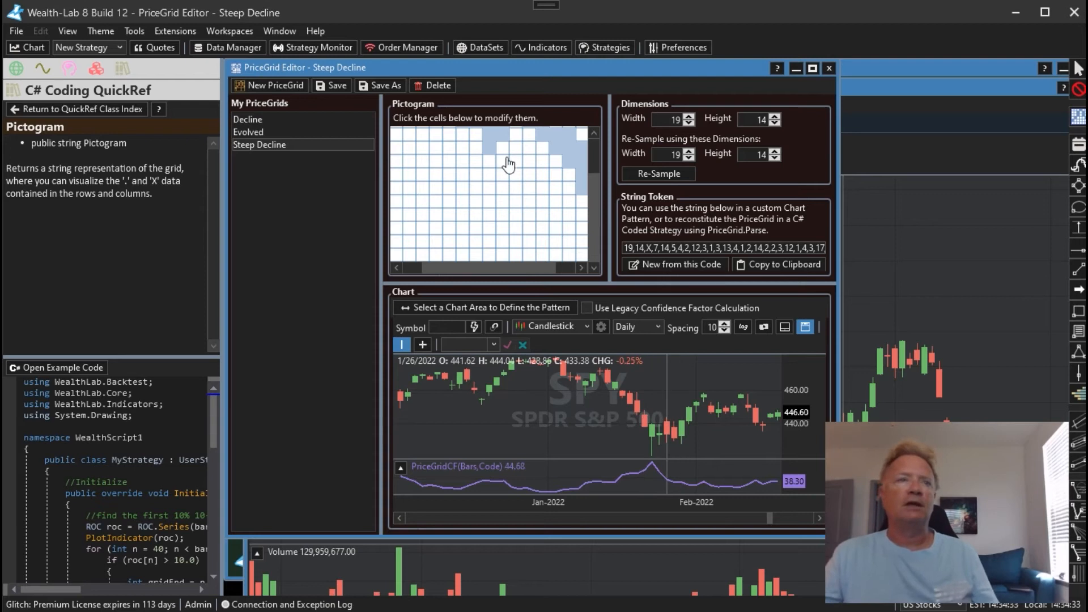
# Open a new SPY daily chart and maximize its window
pyautogui.click(96, 67)
pyautogui.click(29, 47)
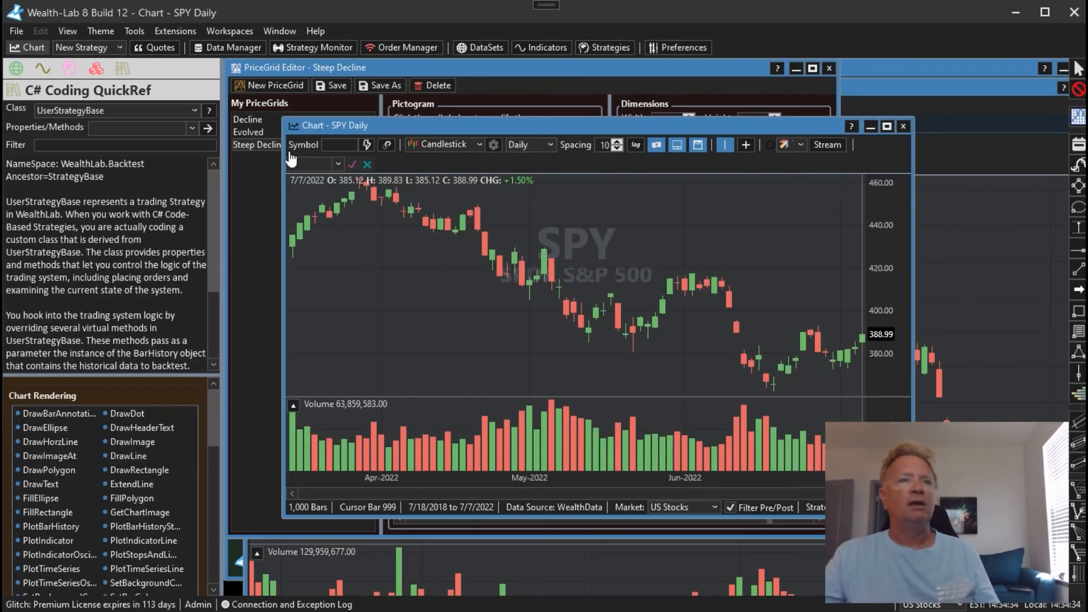
pyautogui.doubleClick(372, 125)
# Show the indicator library and filter it by "pr" to find PriceGridCF
pyautogui.click(78, 68)
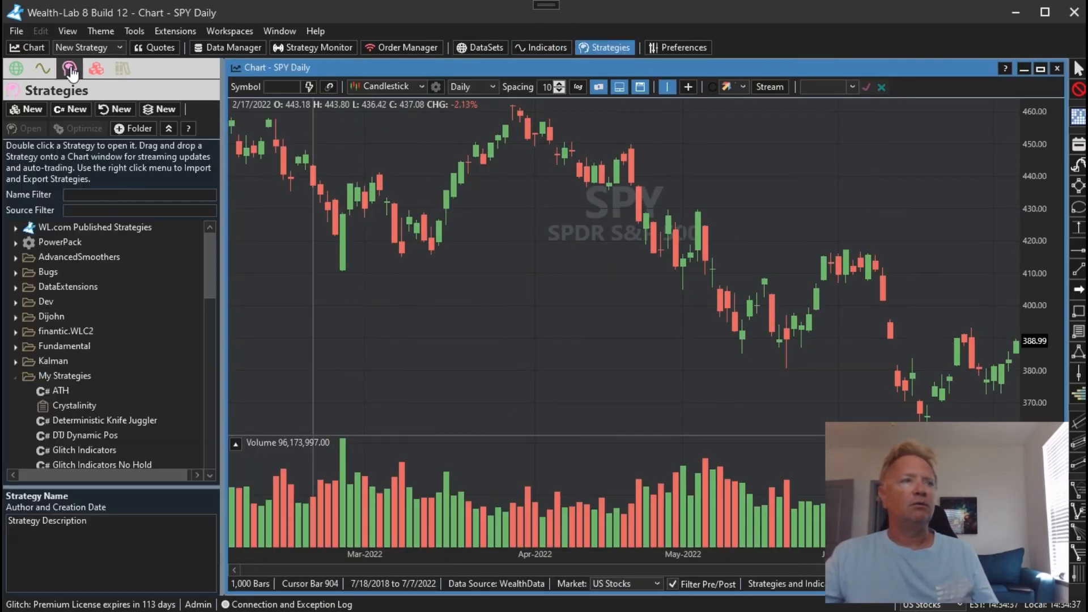
pyautogui.click(96, 68)
pyautogui.click(45, 69)
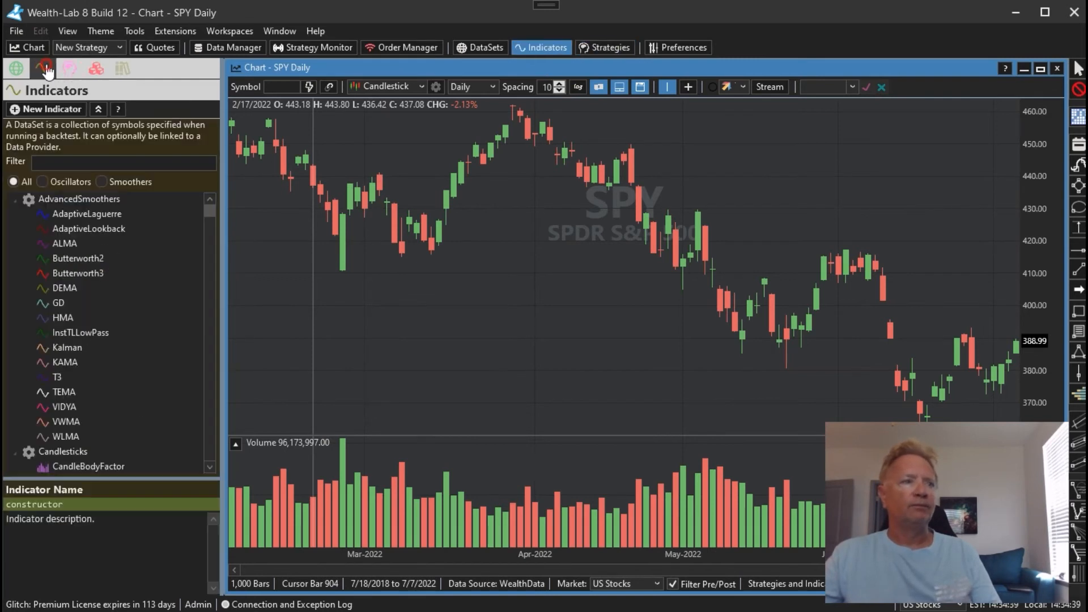
pyautogui.click(80, 164)
pyautogui.write('pr')
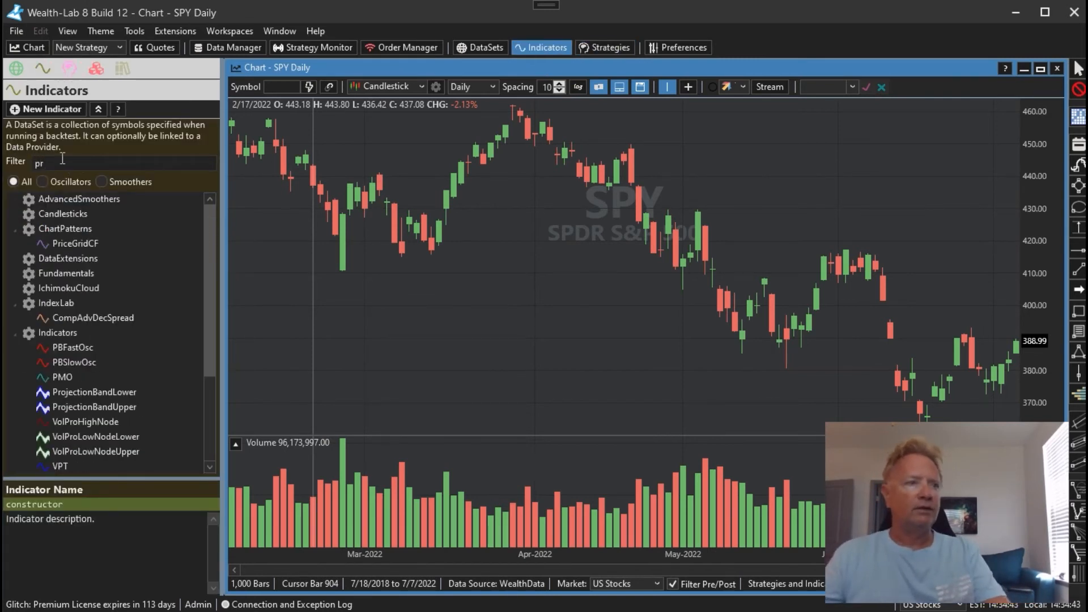
# Add the PriceGridCF indicator to the SPY chart using the Steep Decline PriceGrid with the legacy calculation off
pyautogui.click(71, 244)
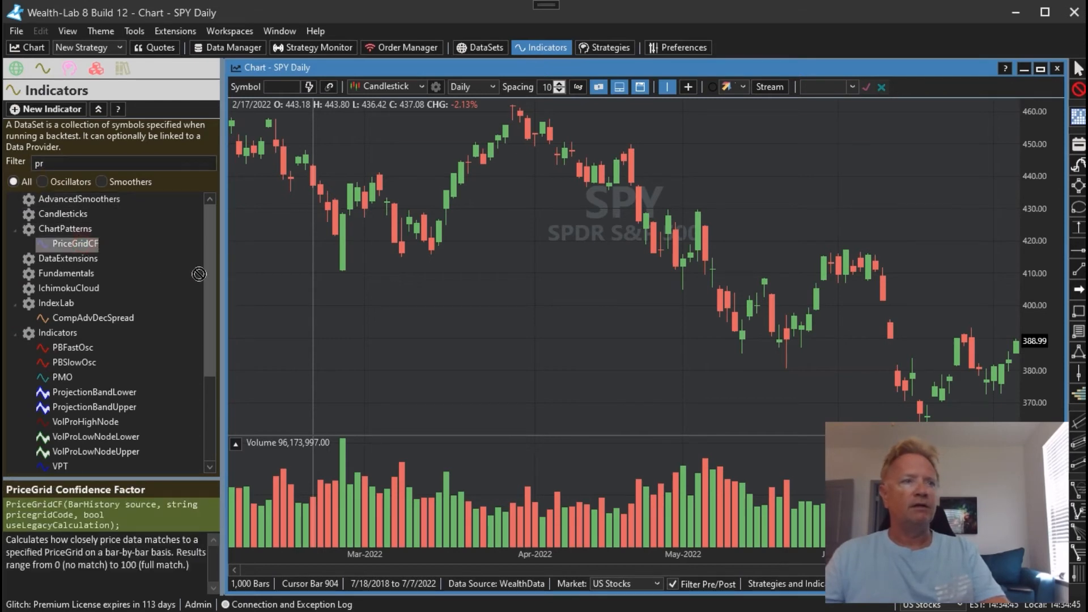
pyautogui.moveTo(400, 271); pyautogui.dragTo(400, 271)
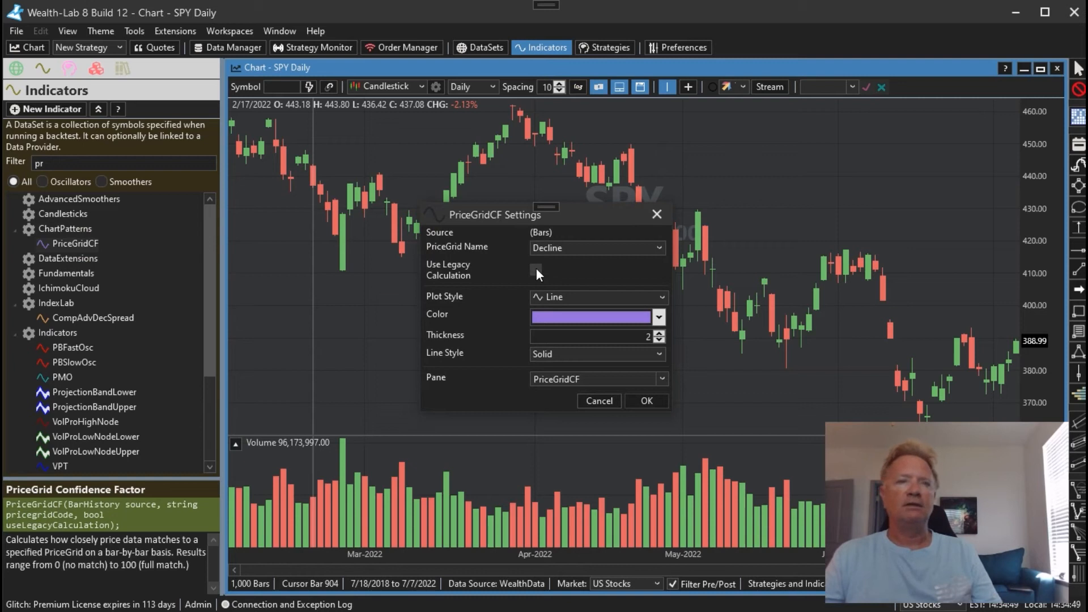
pyautogui.click(571, 248)
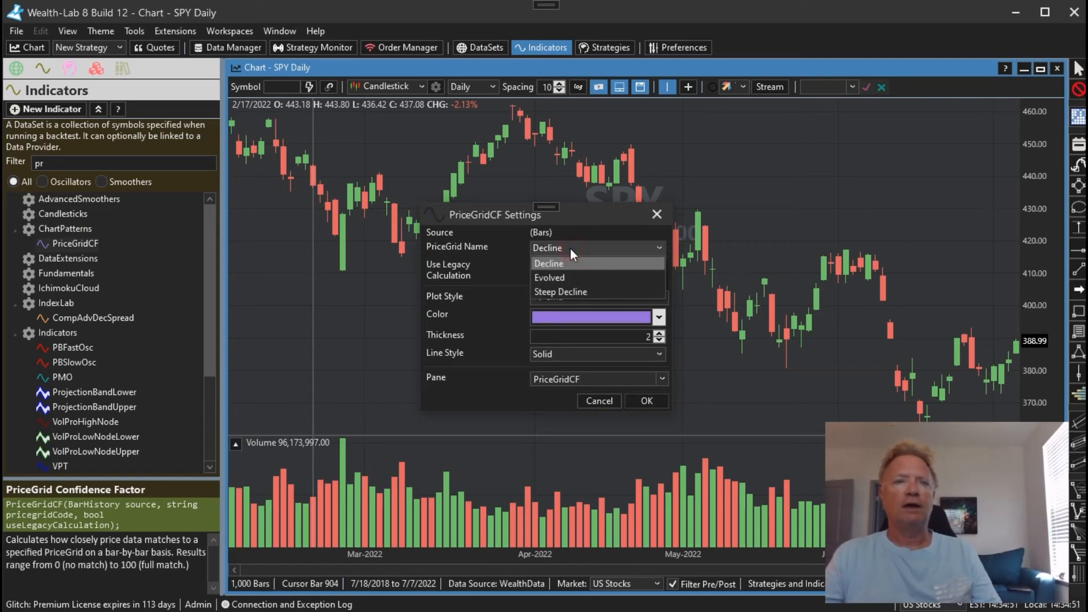
pyautogui.click(559, 292)
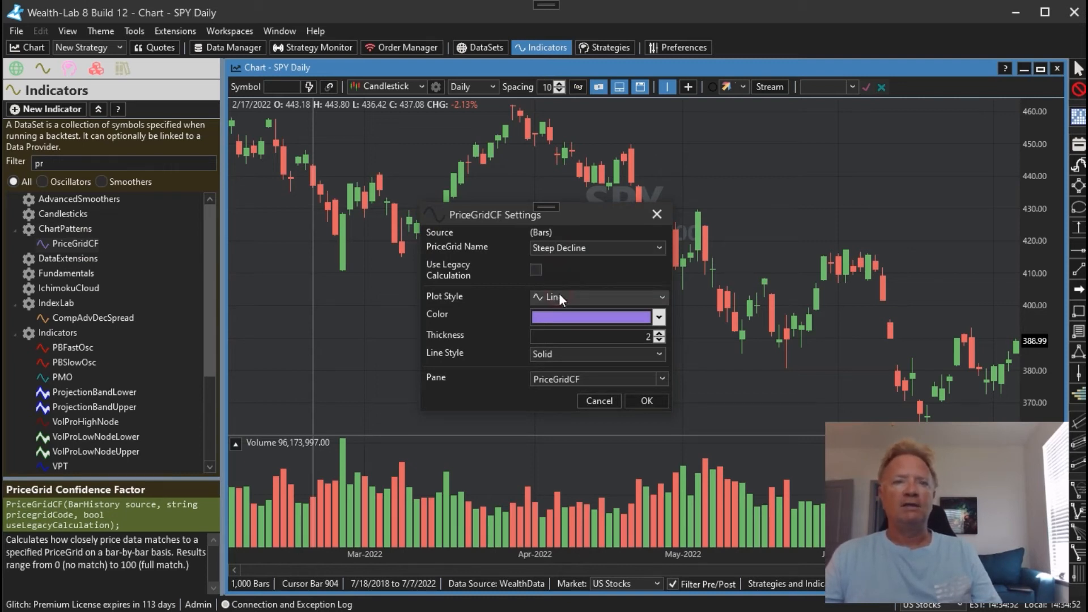
pyautogui.click(655, 401)
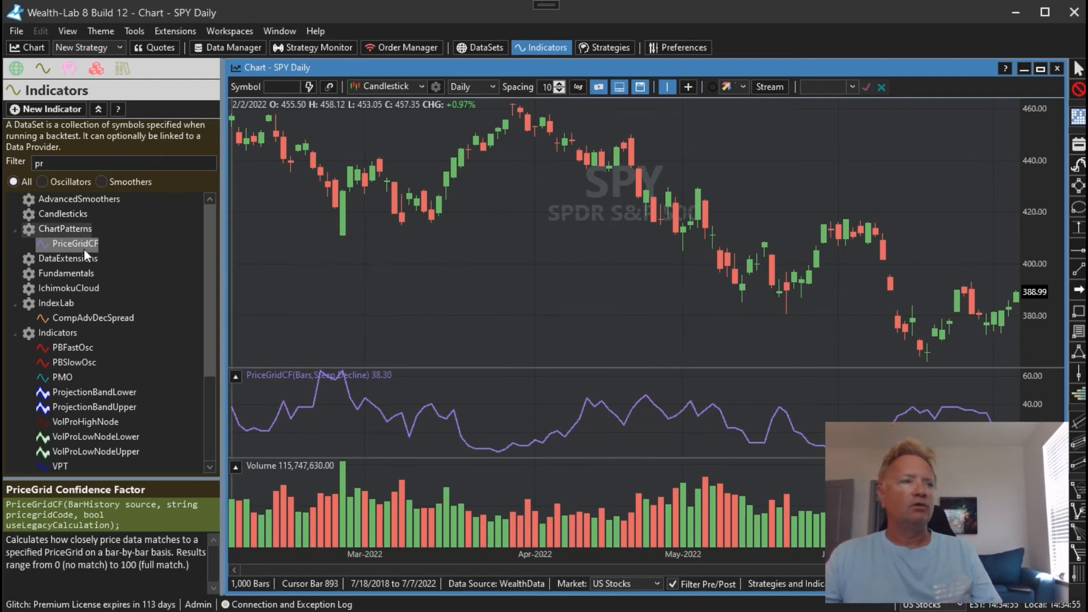
# Add a second PriceGridCF to the SPY chart using the Steep Decline PriceGrid, the legacy calculation and a bright blue line
pyautogui.moveTo(84, 247); pyautogui.dragTo(366, 251)
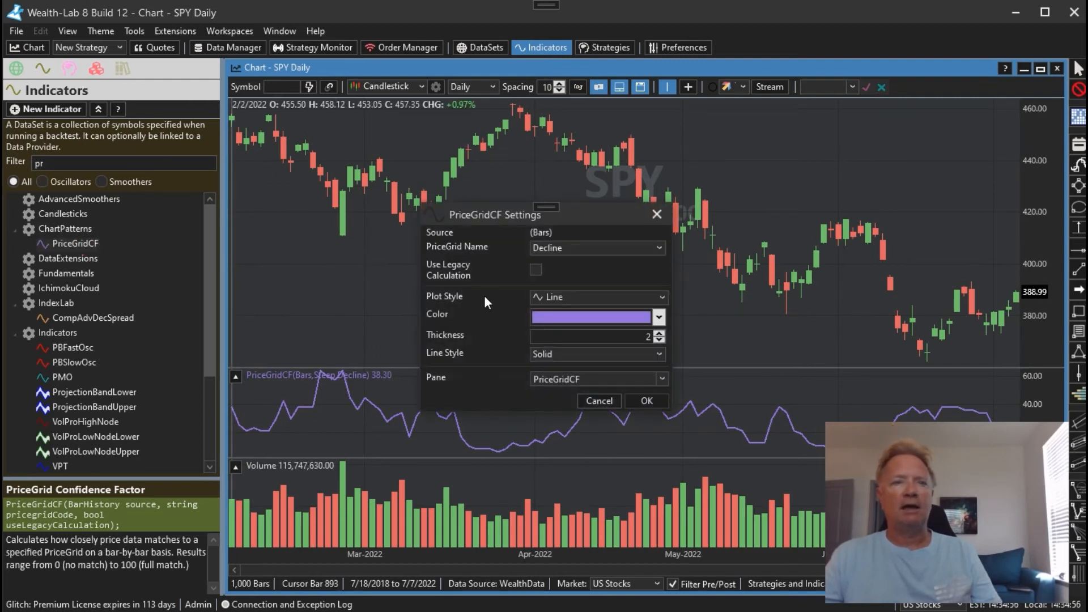
pyautogui.click(536, 270)
pyautogui.click(658, 317)
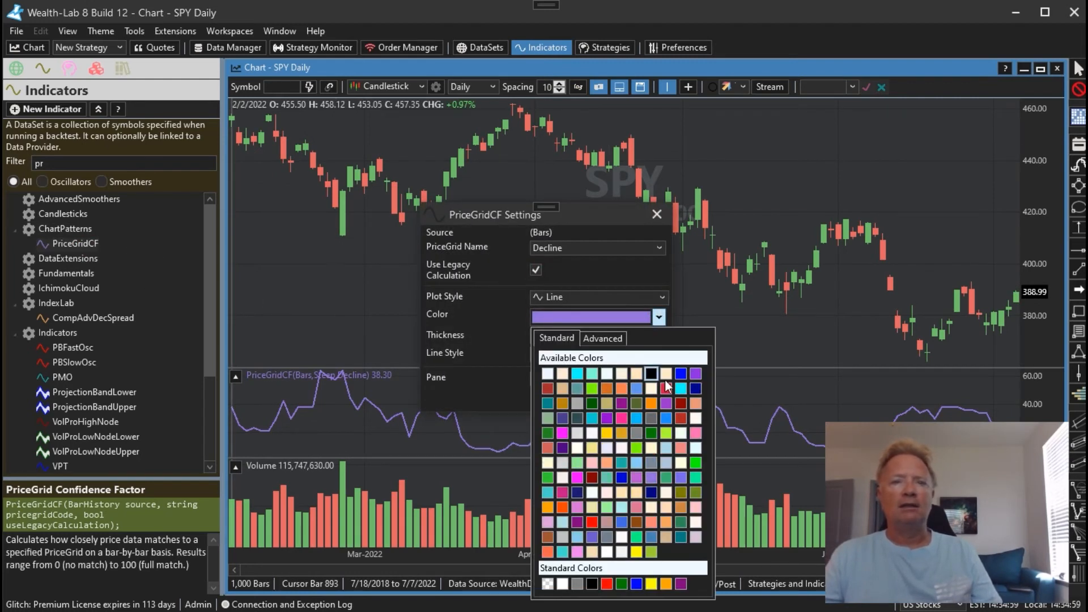
pyautogui.click(634, 419)
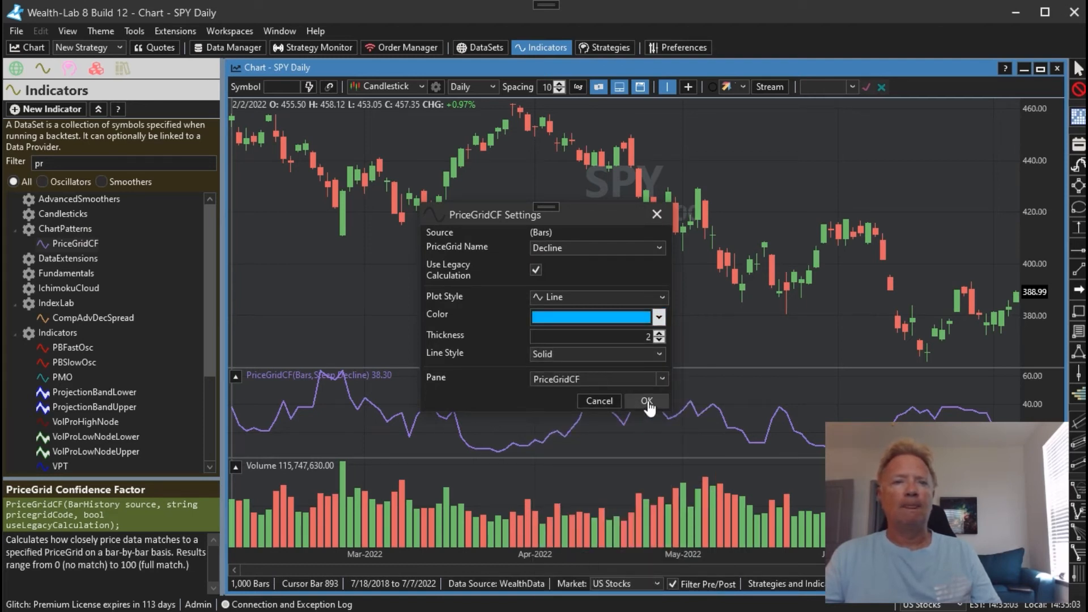
pyautogui.click(595, 248)
pyautogui.click(586, 291)
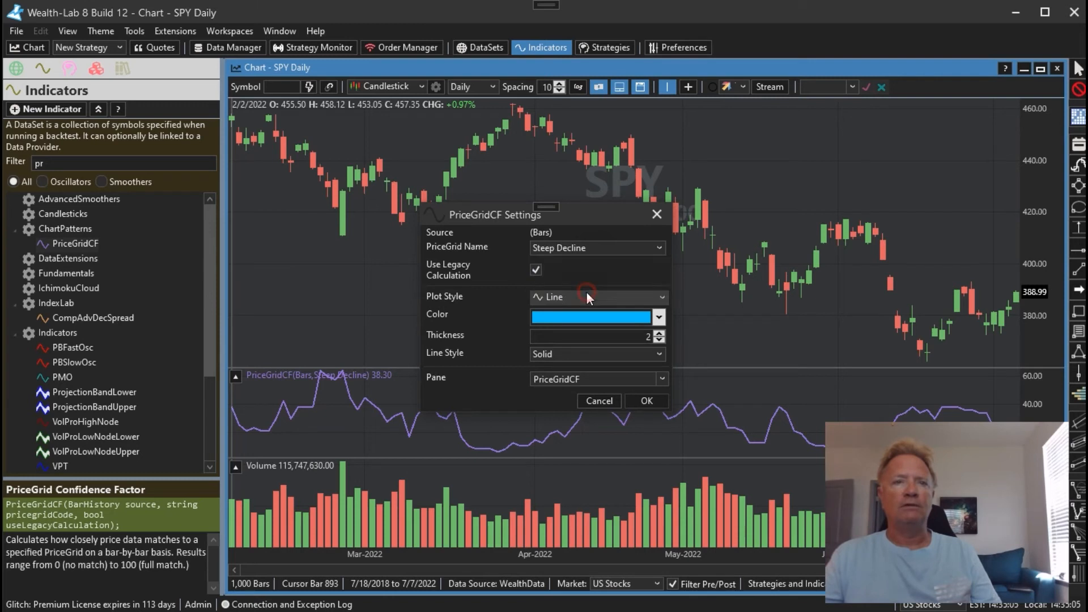
pyautogui.click(647, 402)
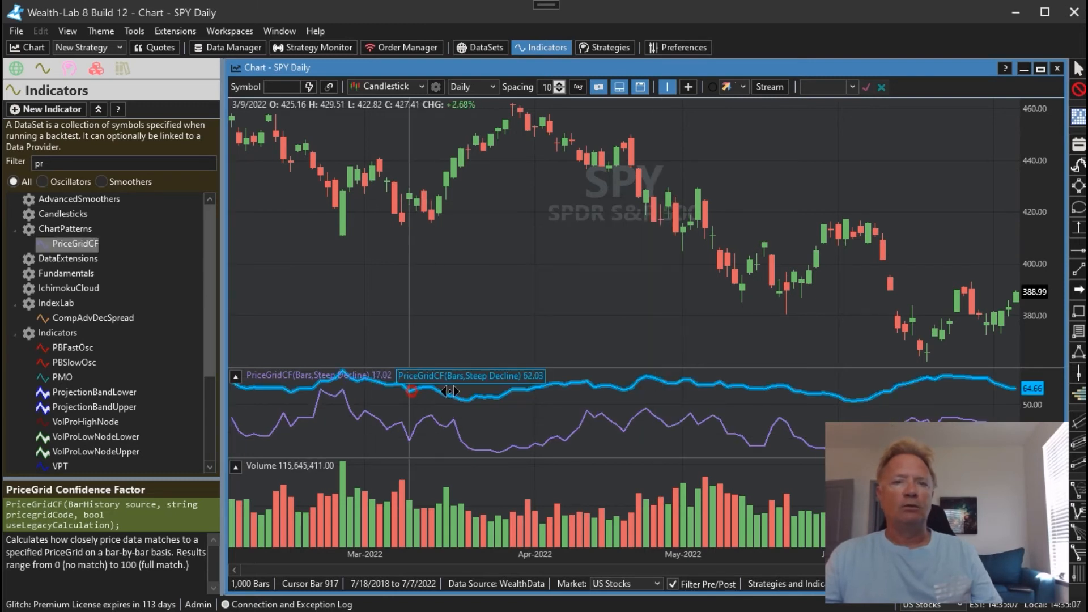
# Compare the legacy and new PriceGridCF lines against SPY's price history from mid-2022 back to June 2021
pyautogui.moveTo(497, 391); pyautogui.dragTo(757, 391)
pyautogui.moveTo(426, 391); pyautogui.dragTo(671, 391)
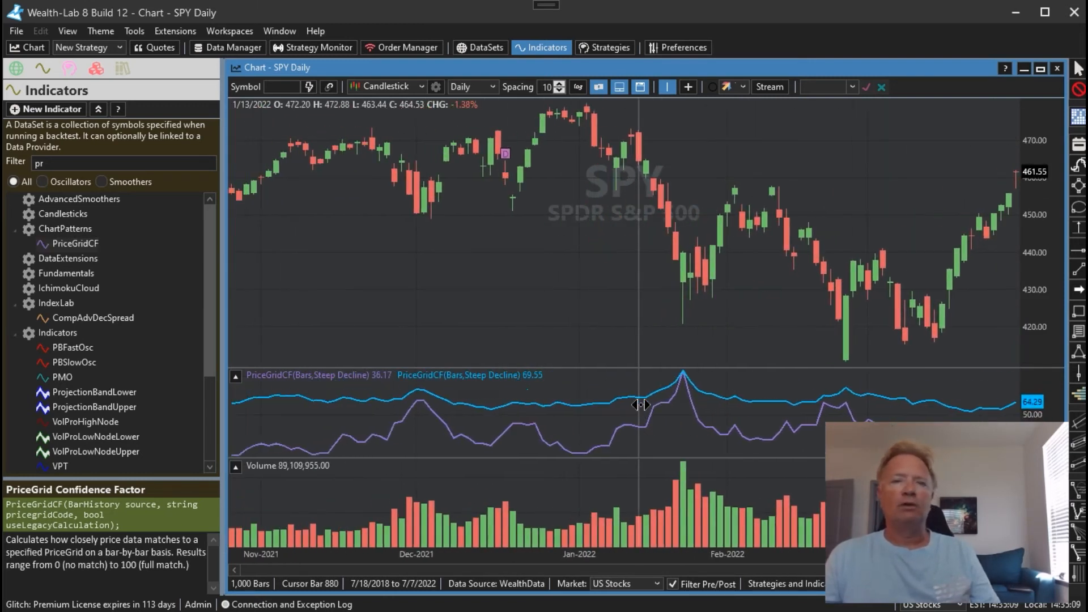
pyautogui.moveTo(508, 396); pyautogui.dragTo(670, 403)
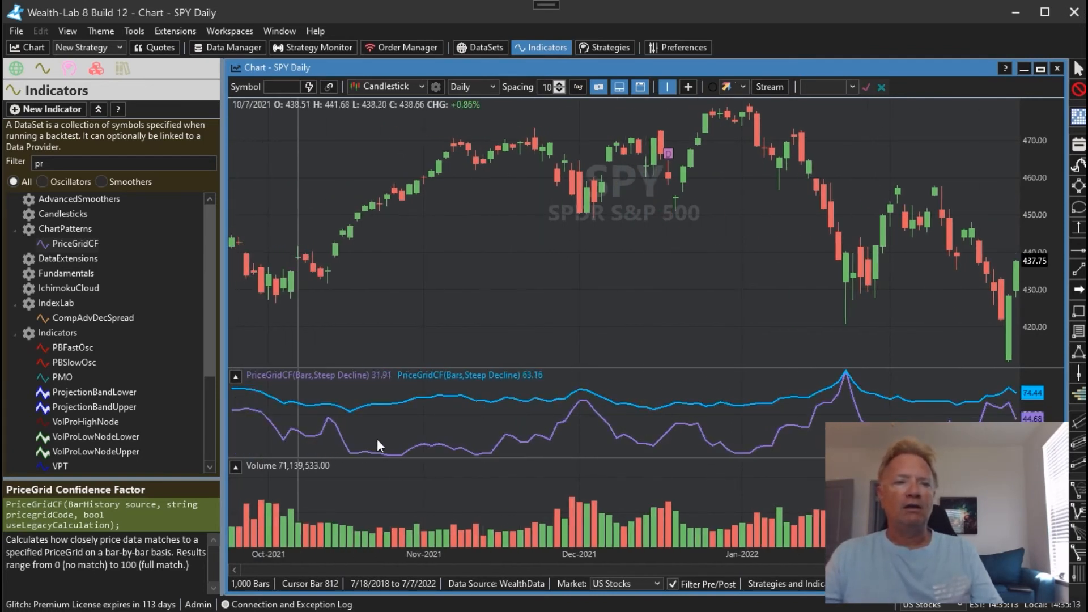
pyautogui.moveTo(475, 435); pyautogui.dragTo(352, 417)
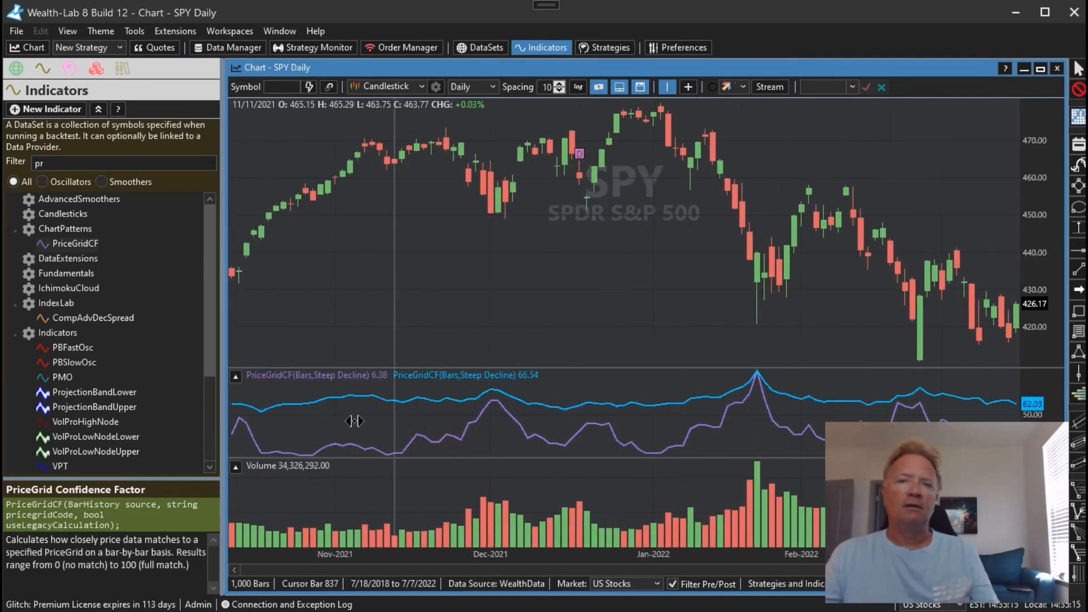
pyautogui.moveTo(609, 448); pyautogui.dragTo(606, 419)
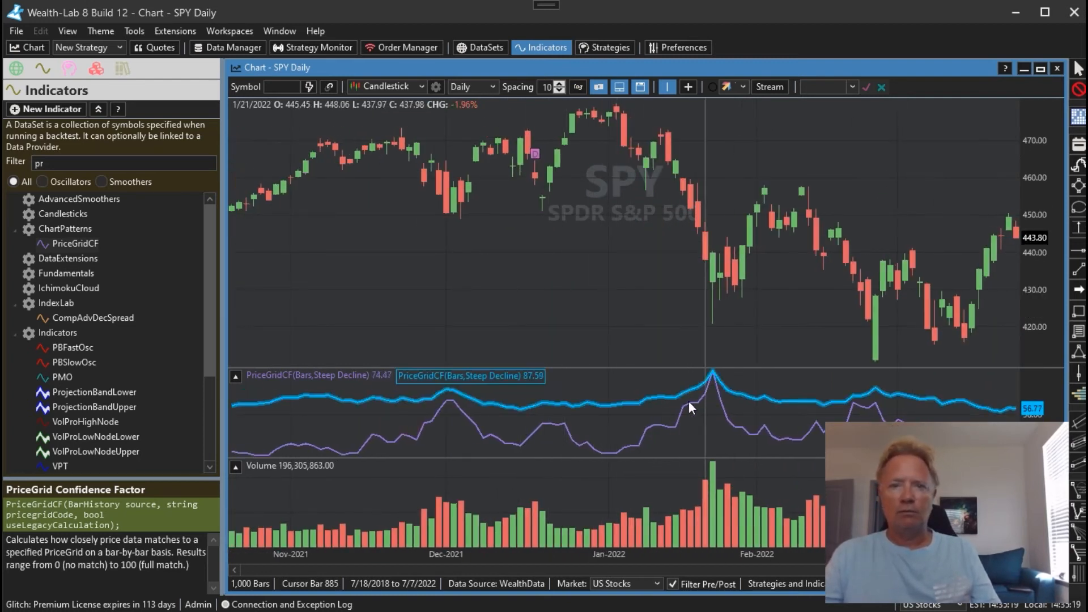
pyautogui.hscroll(6, 567, 424)
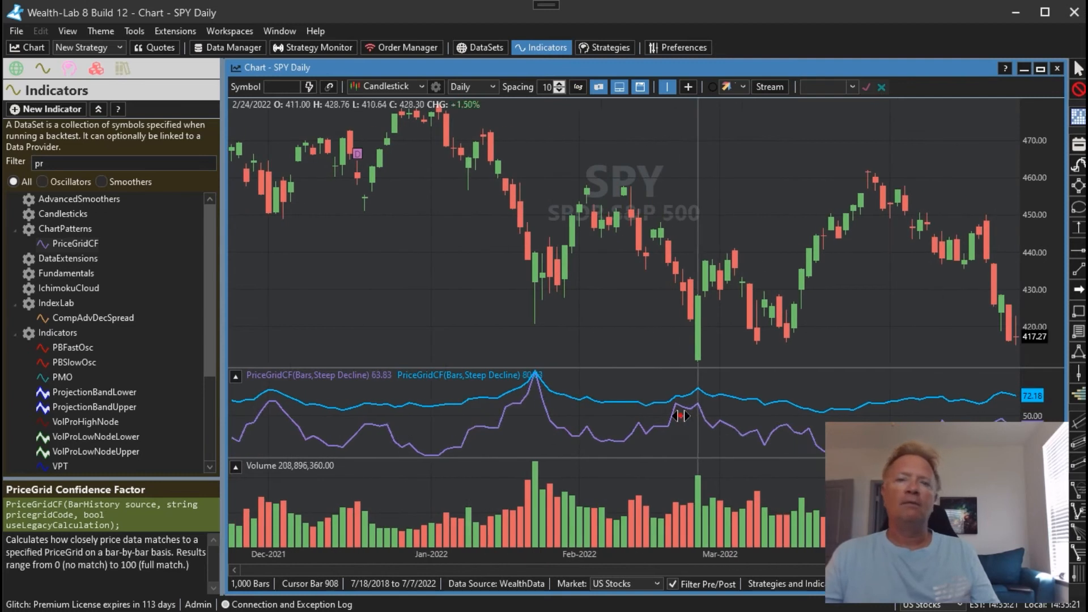
pyautogui.hscroll(5, 561, 414)
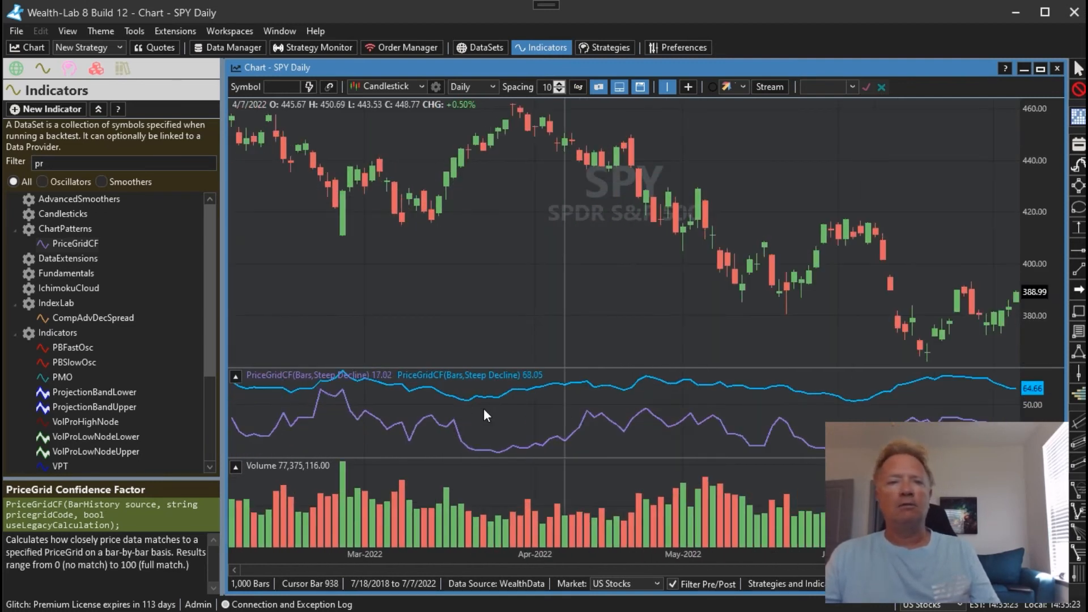
pyautogui.hscroll(-12, 590, 406)
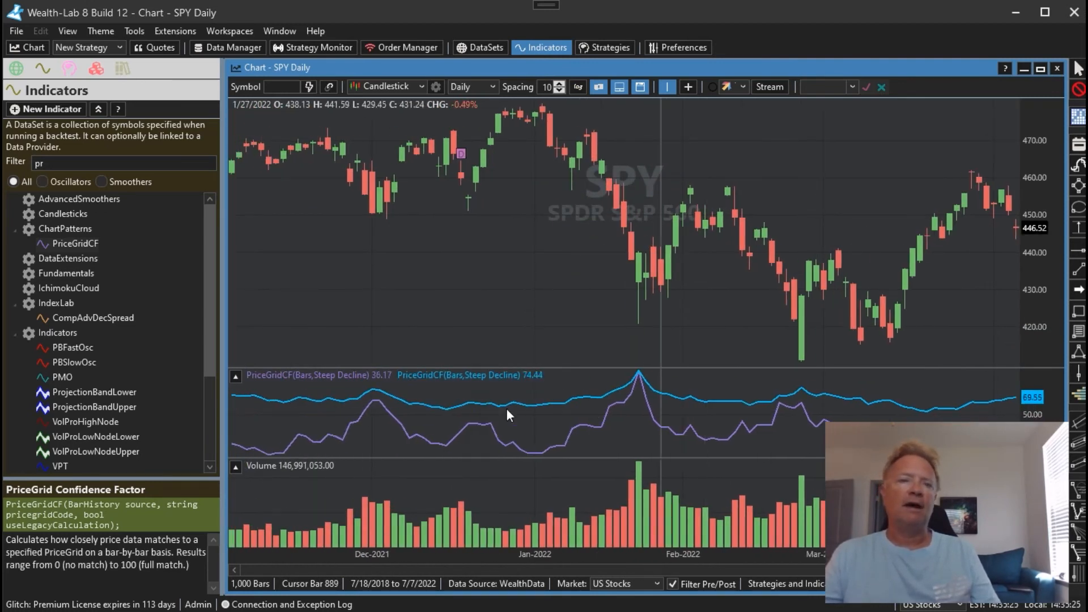
pyautogui.hscroll(-10, 665, 407)
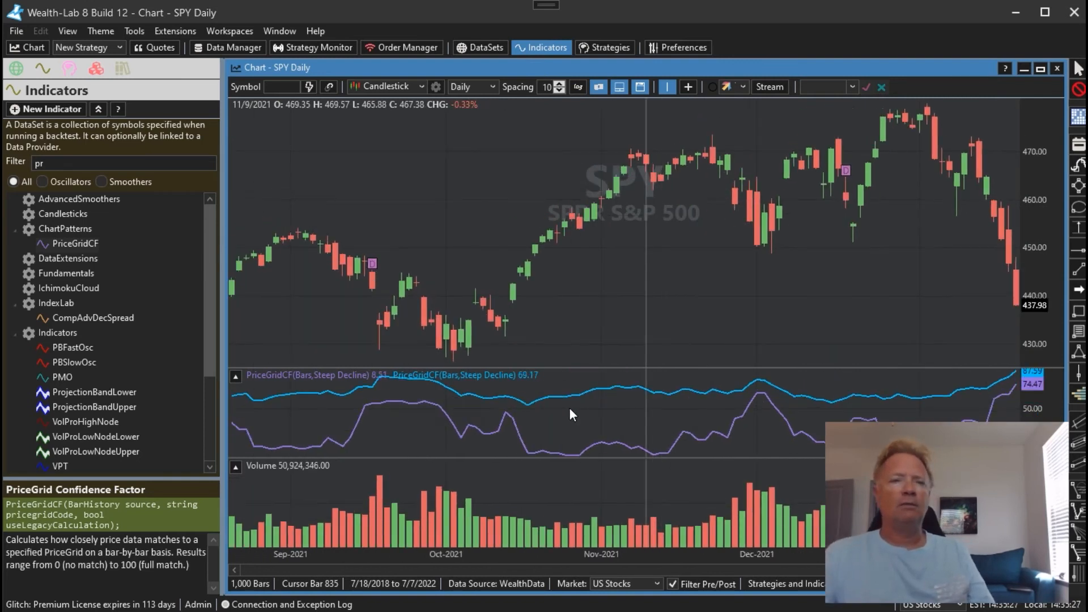
pyautogui.hscroll(-8, 595, 428)
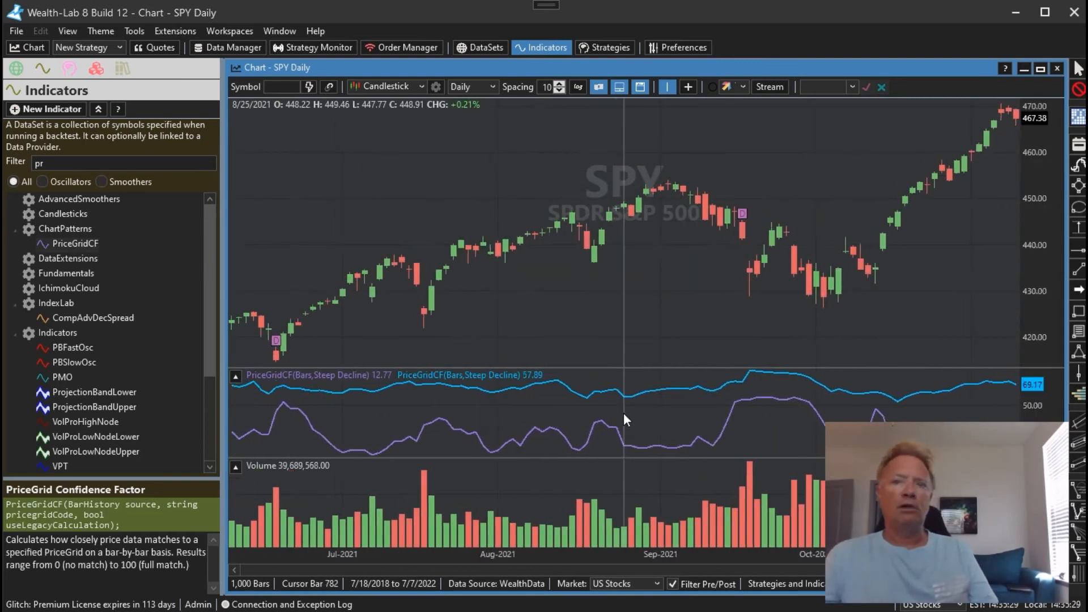
pyautogui.hscroll(-4, 576, 413)
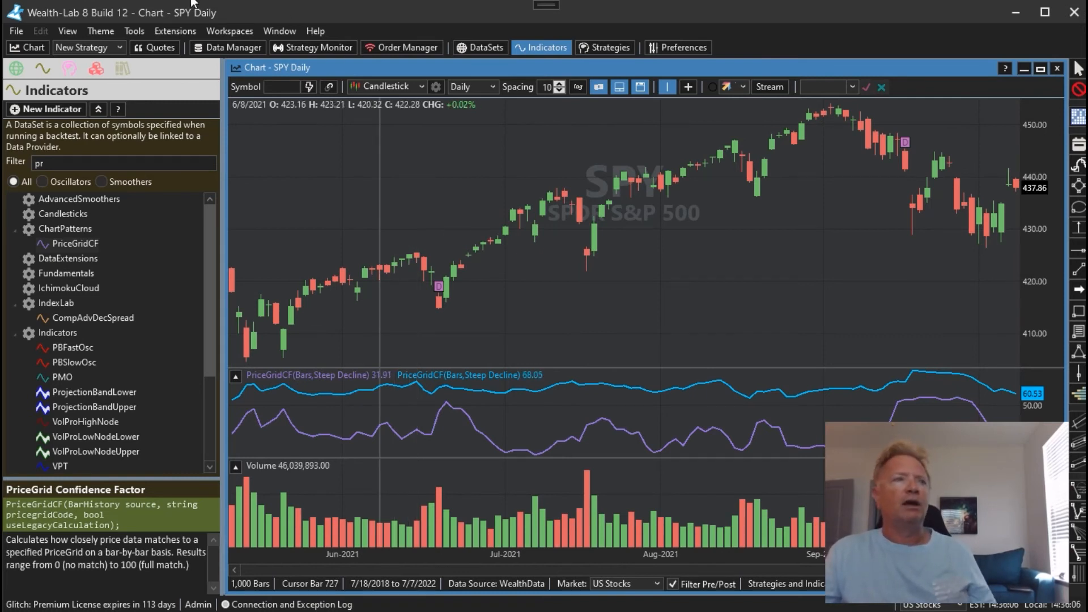
# Open the PriceGrid Genetic Evolver and set the in-sample data to the DOW 30 DataSet with Daily scale
pyautogui.click(184, 32)
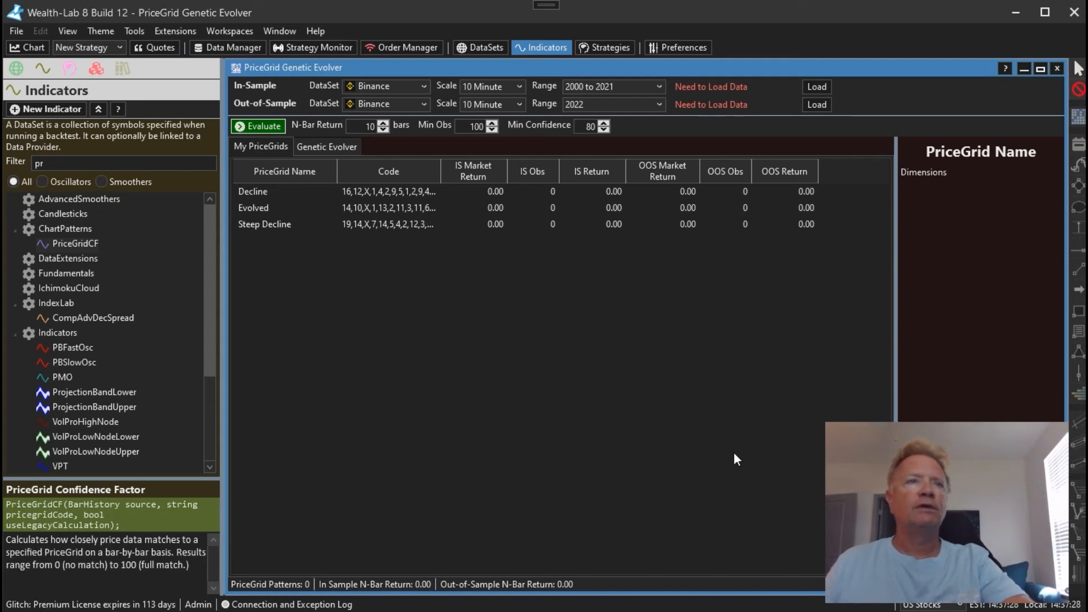
pyautogui.click(405, 87)
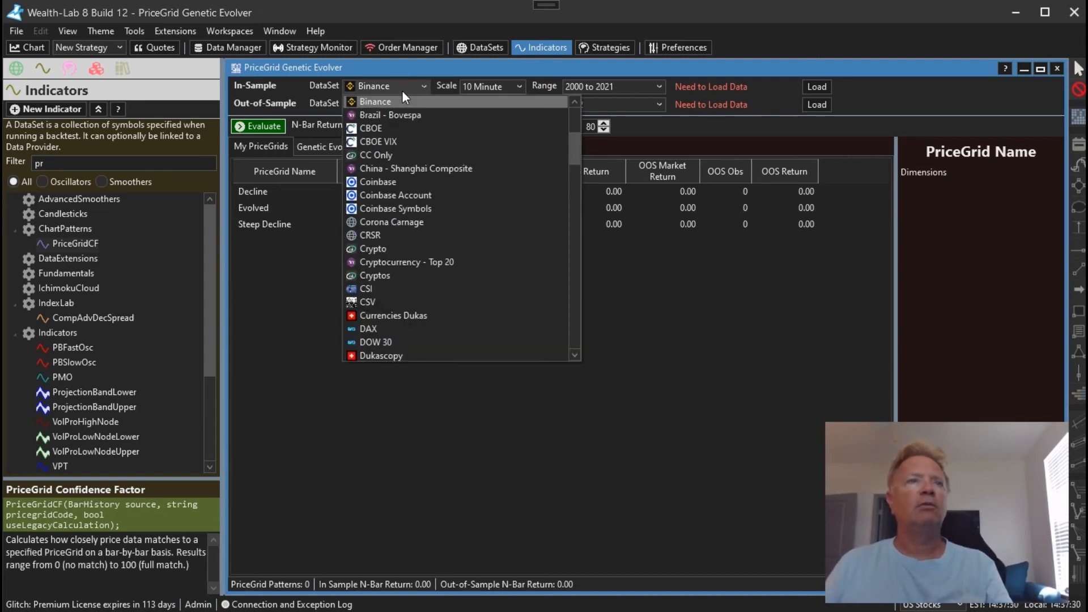
pyautogui.moveTo(570, 137); pyautogui.dragTo(529, 164)
pyautogui.click(435, 193)
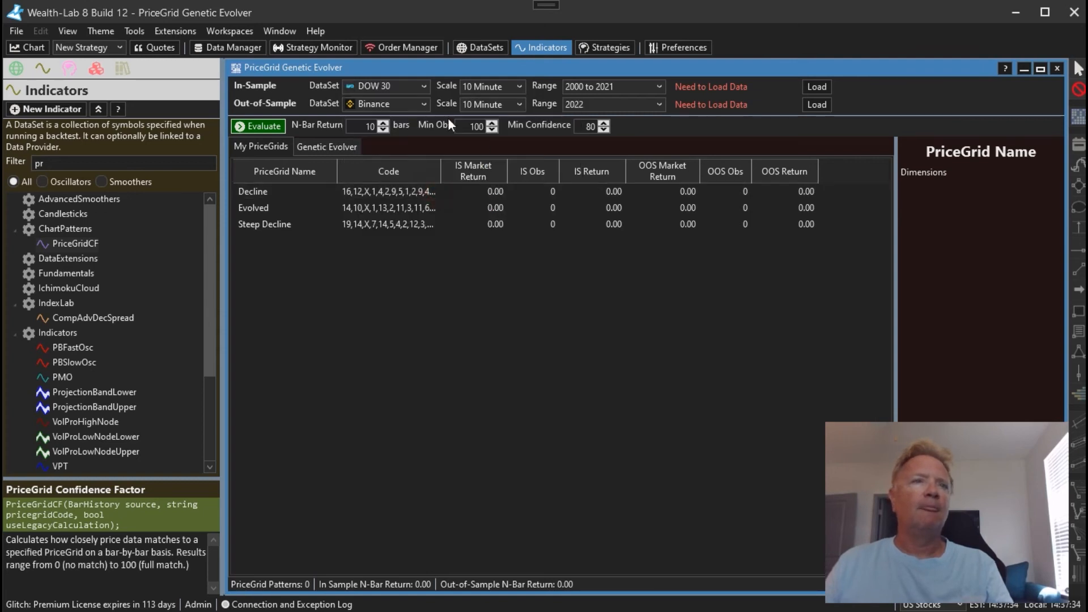
pyautogui.click(476, 89)
pyautogui.click(481, 104)
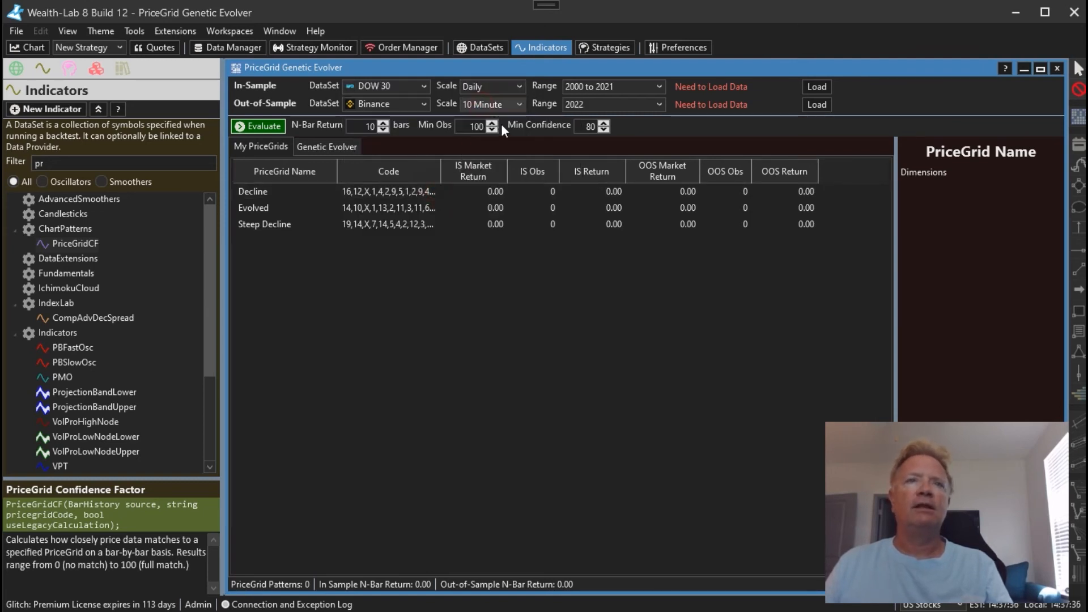
# Set the in-sample data range to the years 2000 to 2005
pyautogui.click(607, 87)
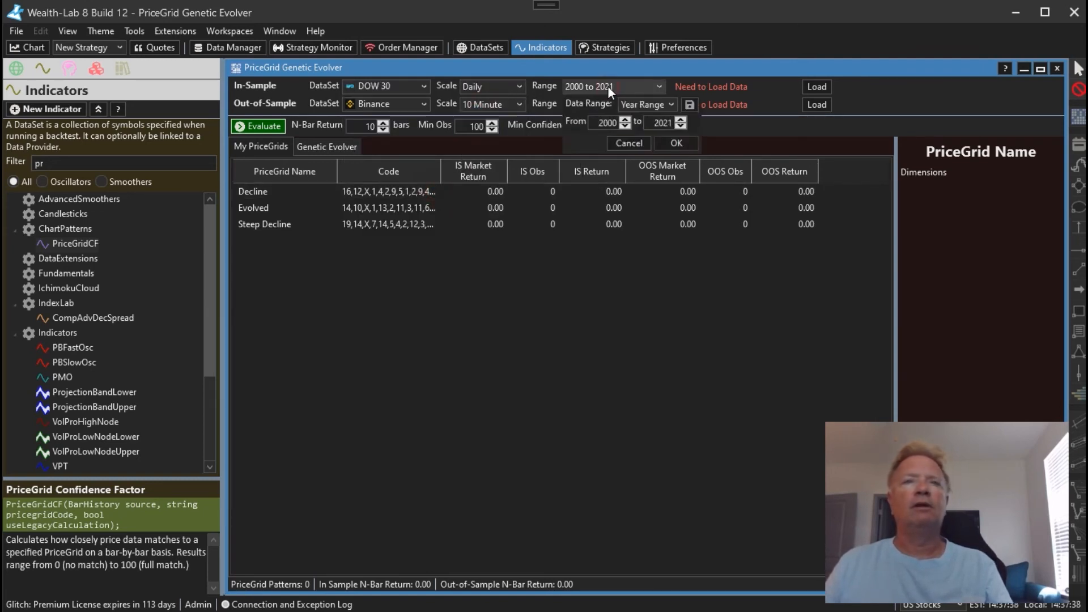
pyautogui.moveTo(618, 123); pyautogui.dragTo(594, 124)
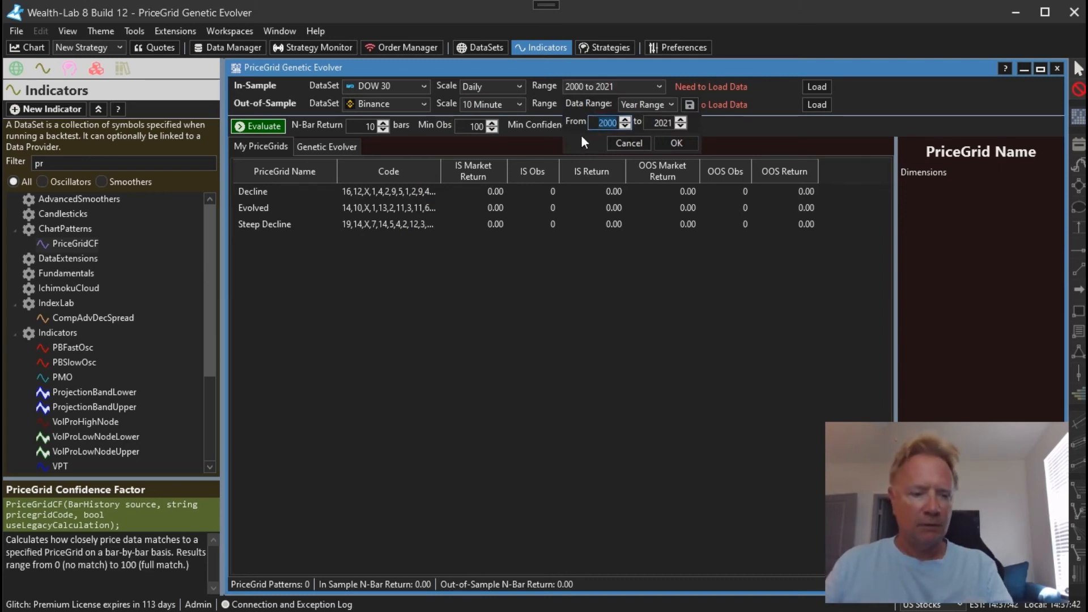
pyautogui.write('1')
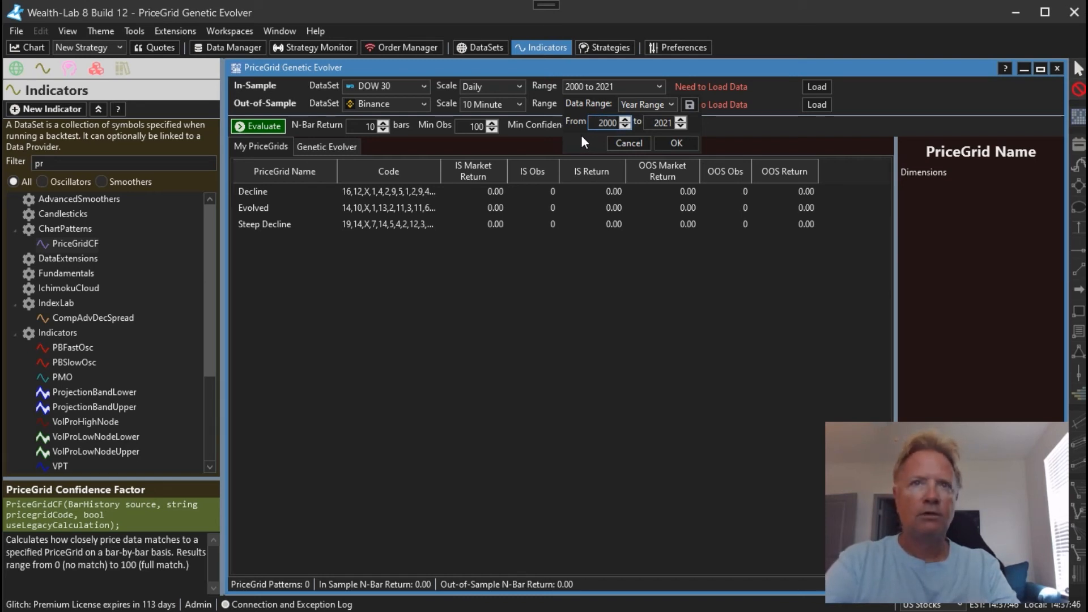
pyautogui.press('Tab')
pyautogui.write('2005')
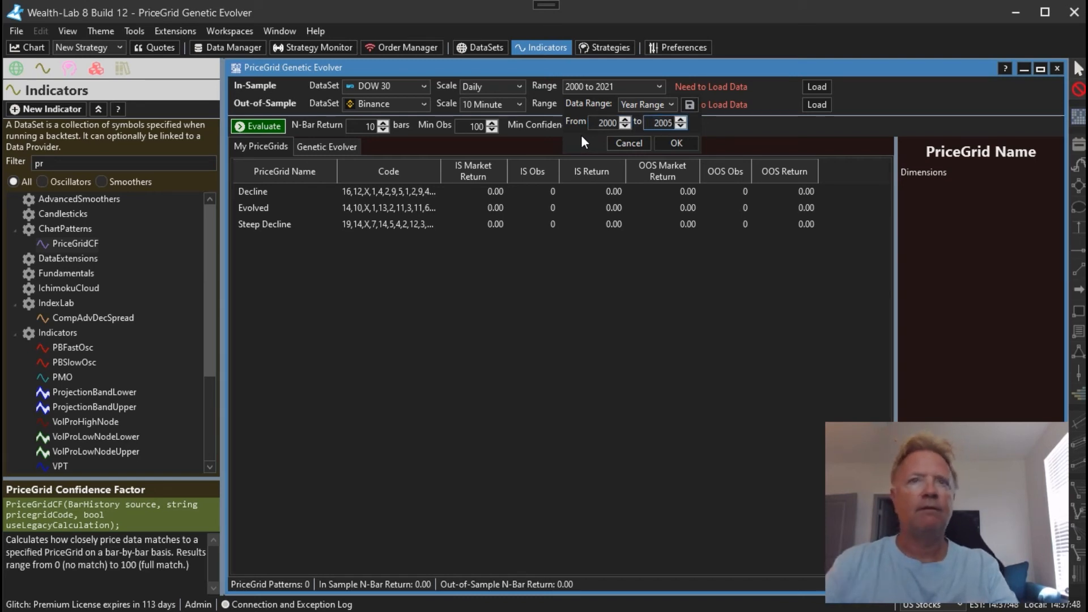
pyautogui.click(675, 141)
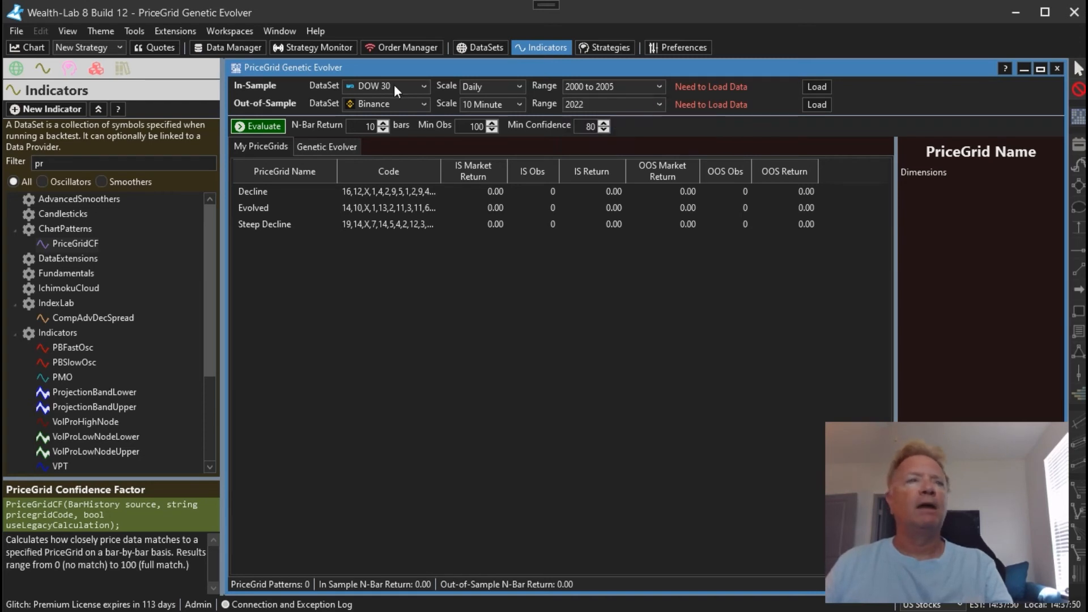
# Set the out-of-sample data to the DOW 30 DataSet with Daily scale
pyautogui.click(390, 107)
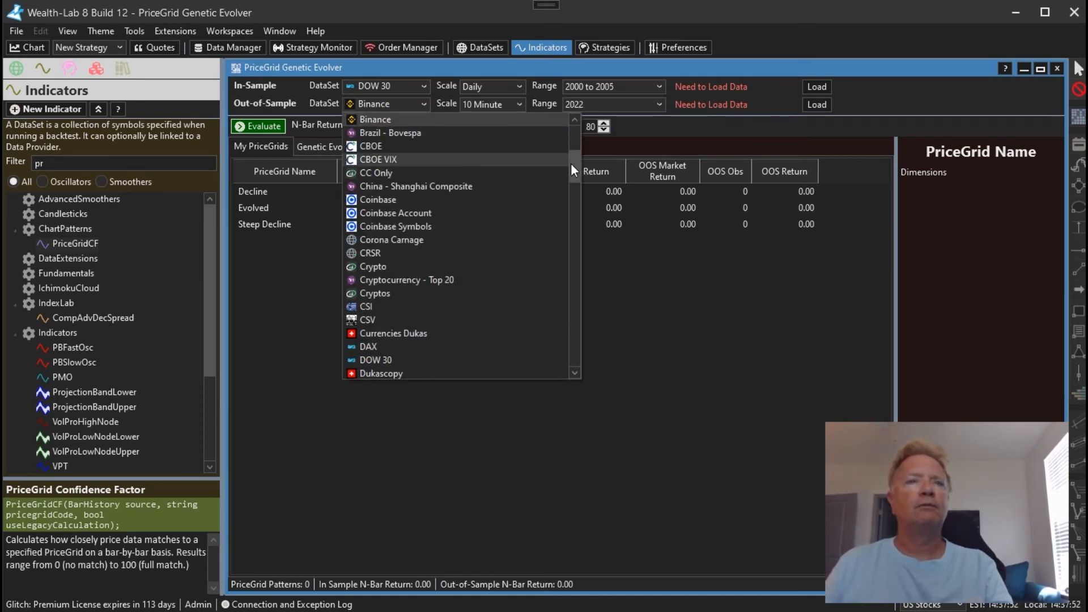
pyautogui.moveTo(571, 163); pyautogui.dragTo(571, 180)
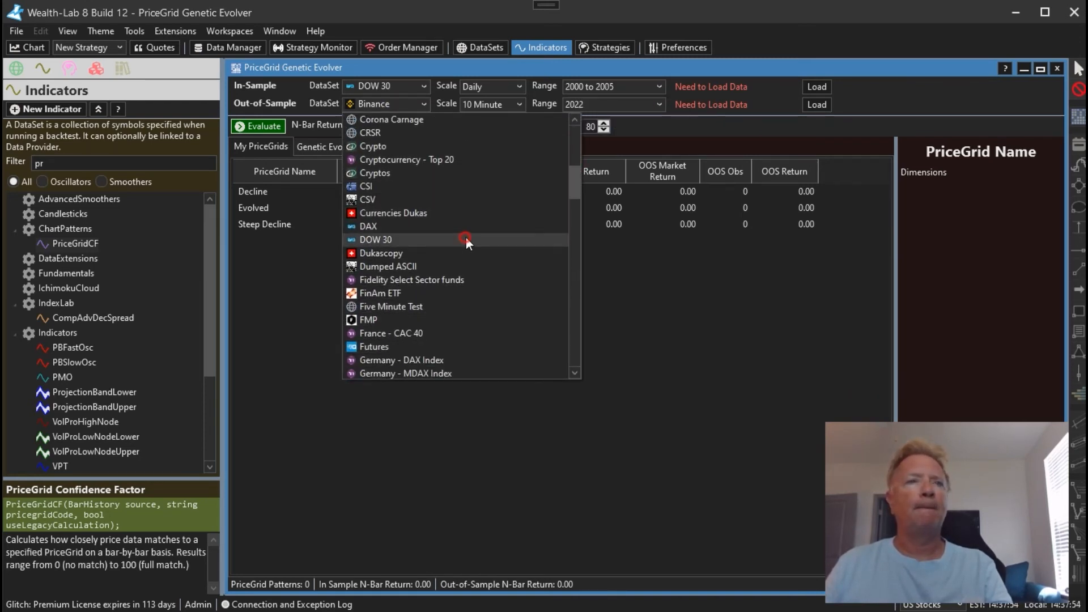
pyautogui.click(466, 236)
pyautogui.click(494, 105)
pyautogui.click(489, 119)
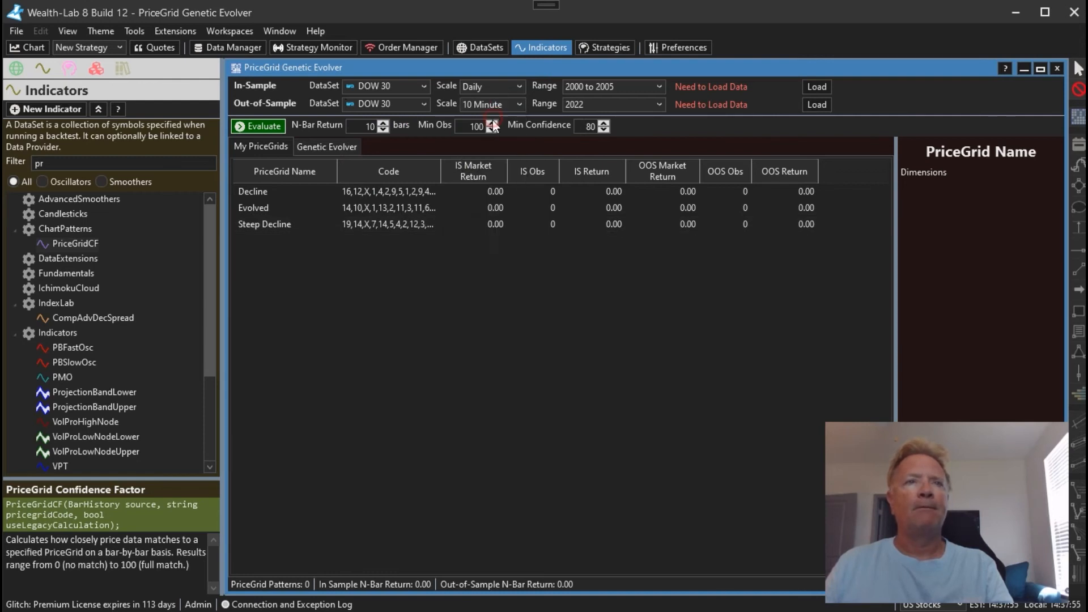
# Set the out-of-sample data range to the years 2006 to 2023
pyautogui.click(598, 105)
pyautogui.click(663, 120)
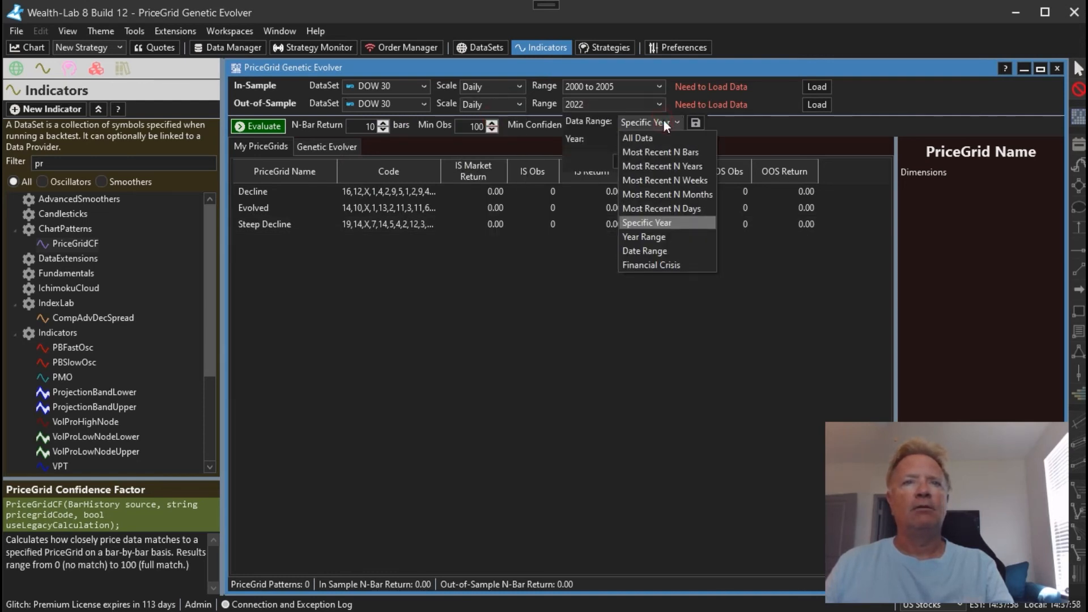
pyautogui.click(658, 238)
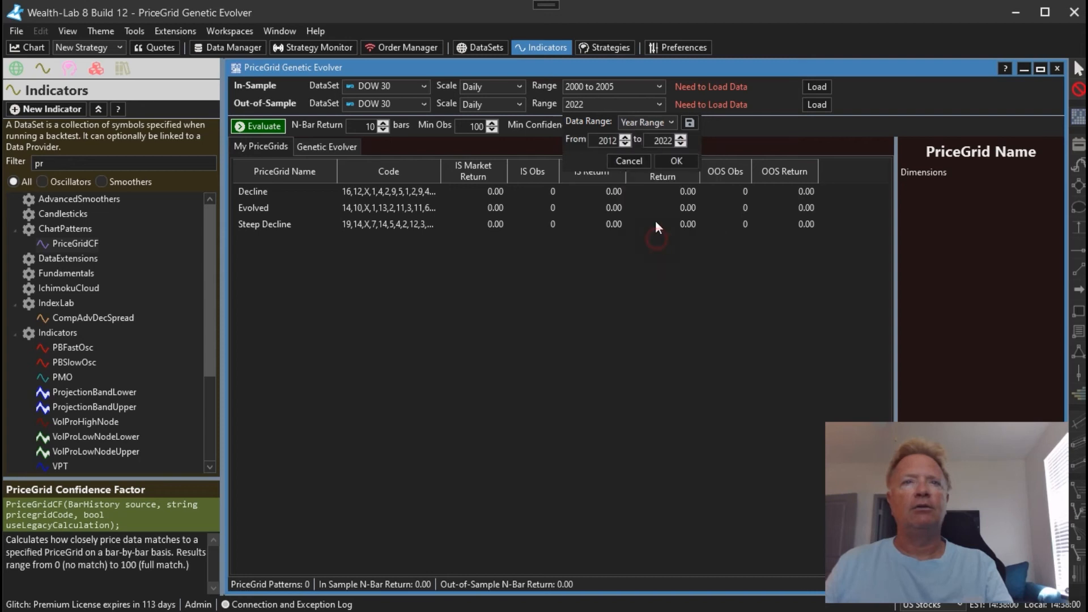
pyautogui.doubleClick(604, 144)
pyautogui.write('2006')
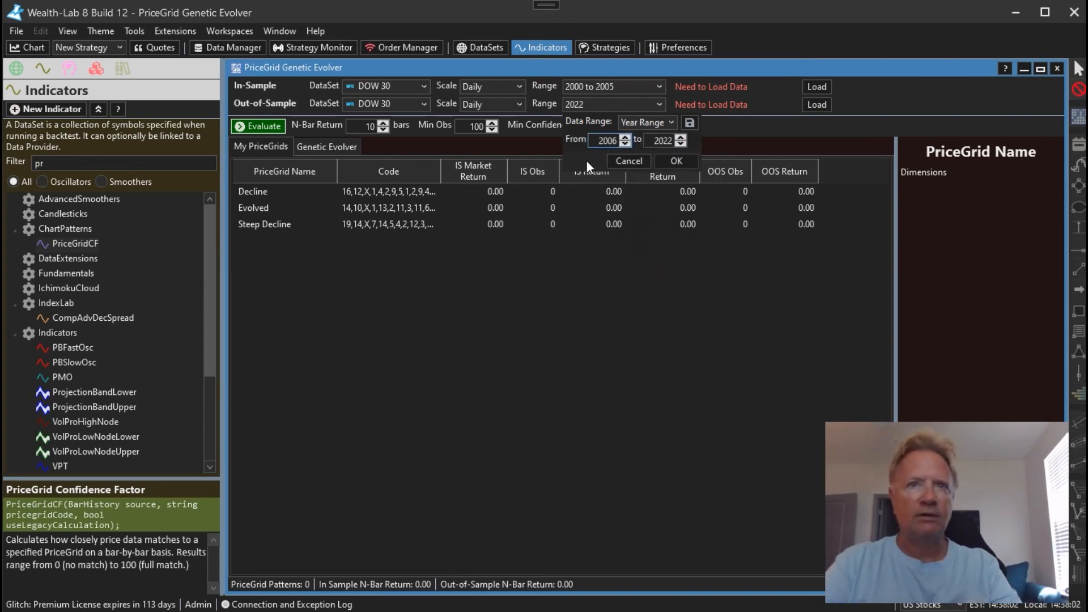
pyautogui.press('Tab')
pyautogui.write('2023')
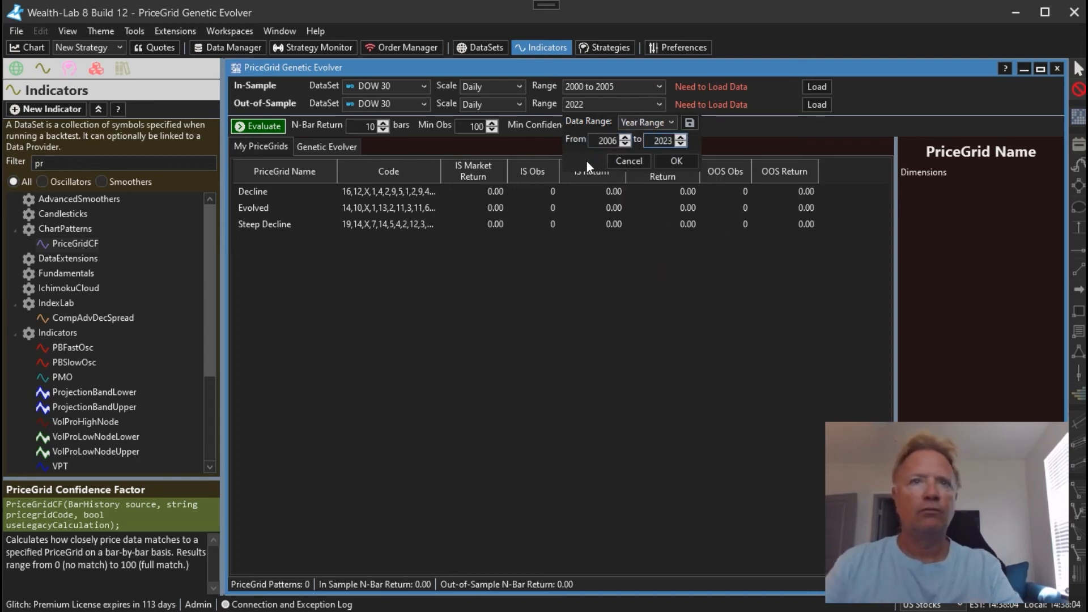
pyautogui.click(676, 161)
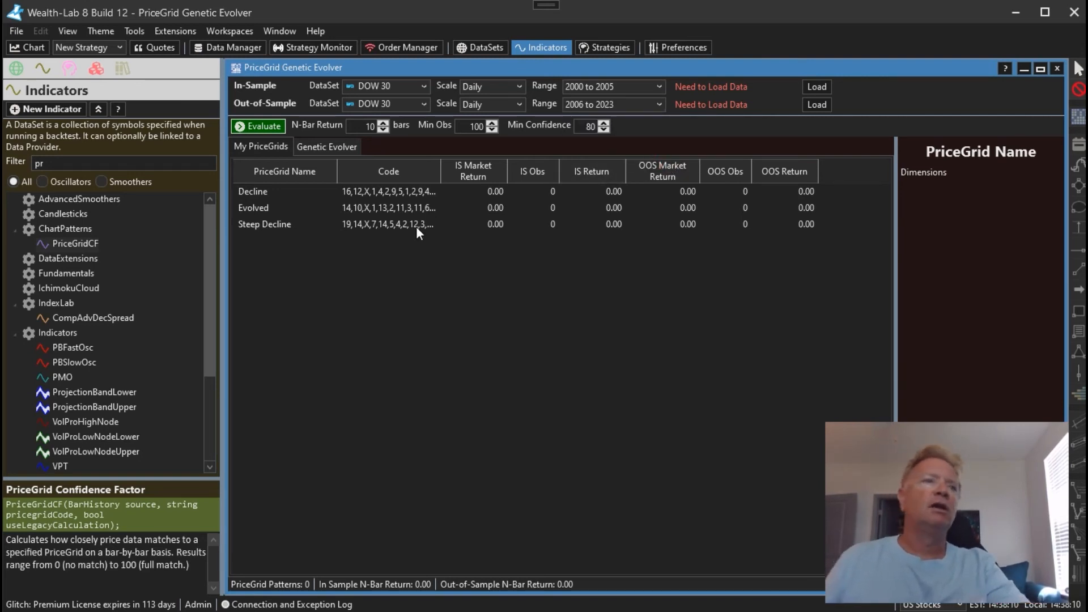
# Evaluate the saved PriceGrids on the in-sample and out-of-sample data, and run the Genetic Evolver for bullish 10-bar returns
pyautogui.click(269, 126)
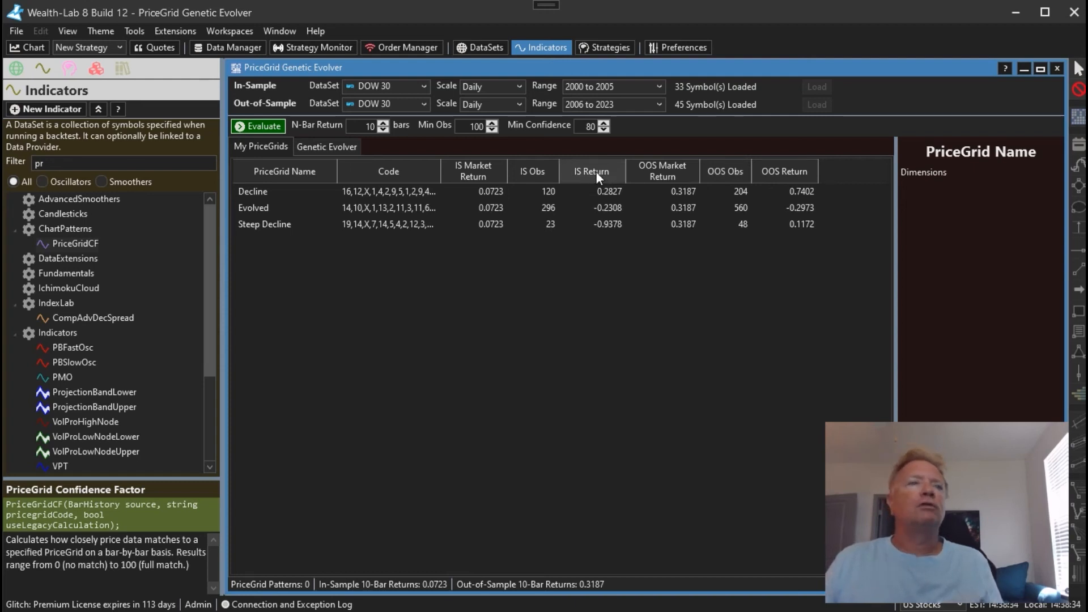
pyautogui.click(358, 131)
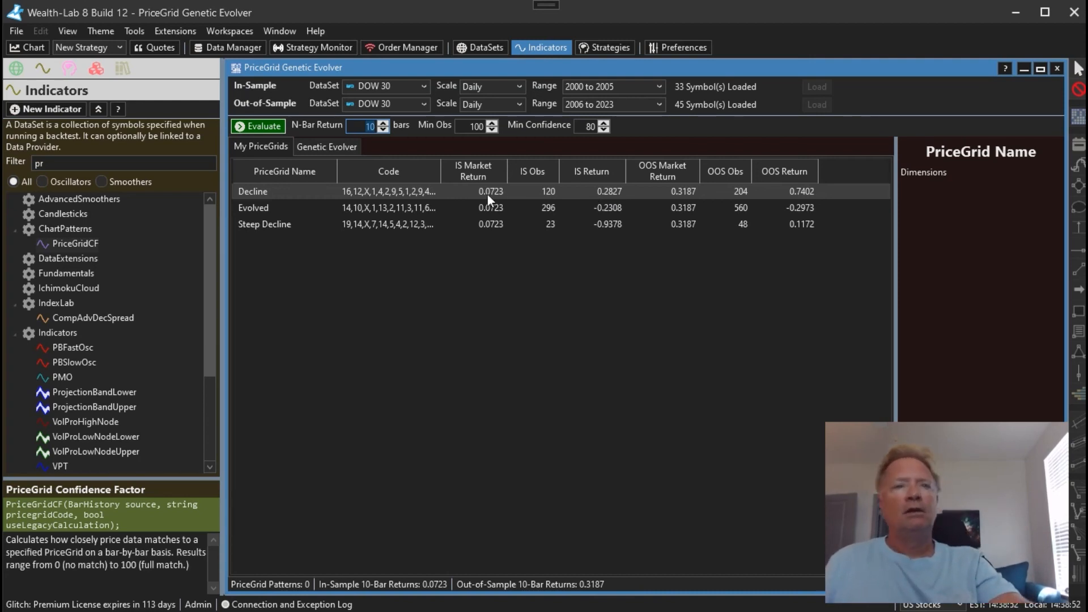
pyautogui.click(343, 145)
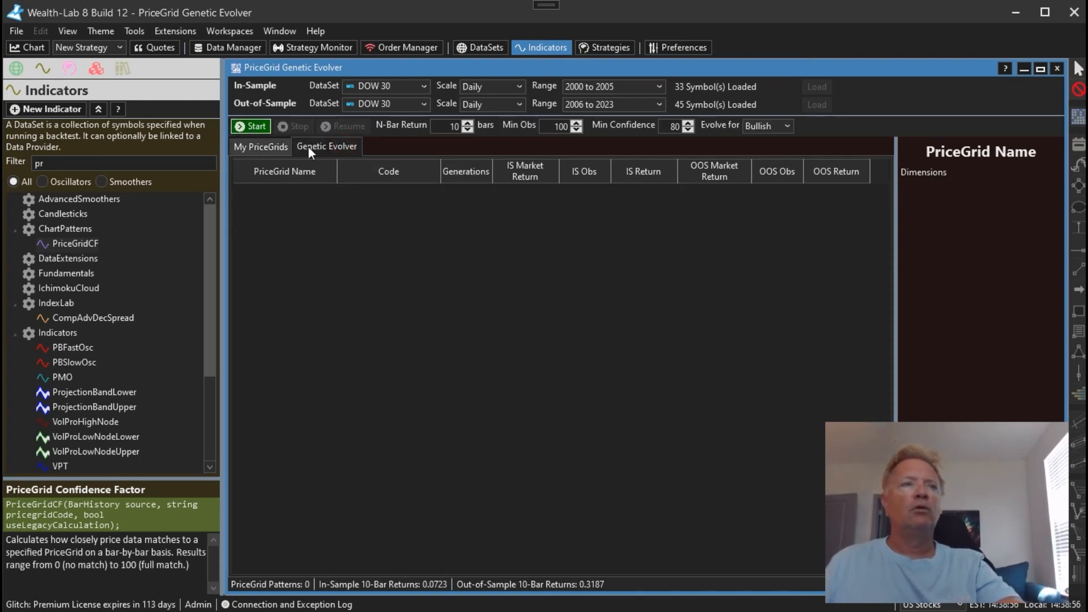
pyautogui.click(251, 126)
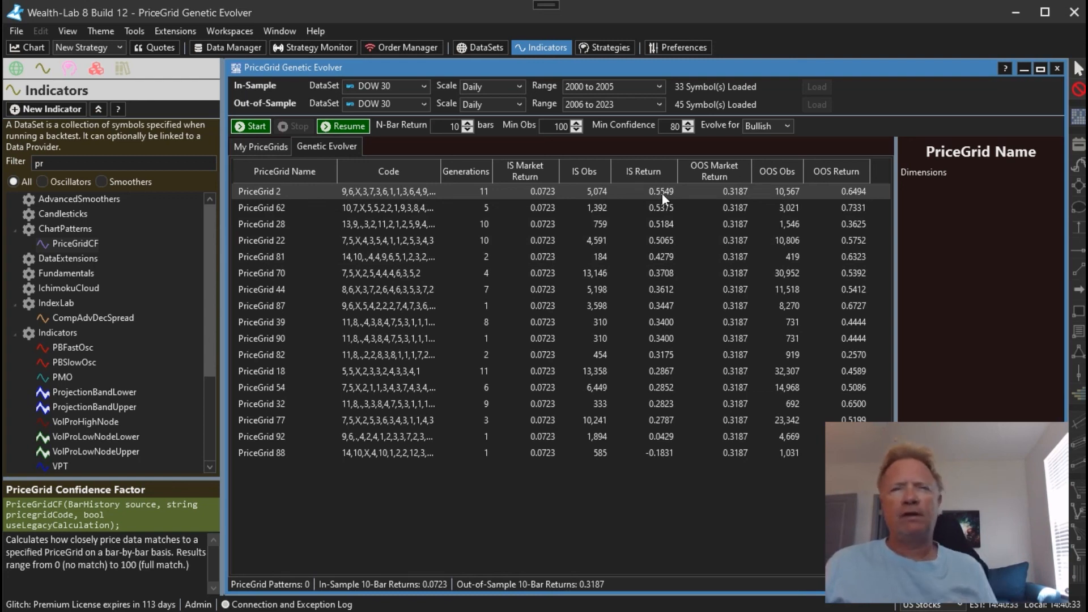
# Add the evolved PriceGrid 2 to the library under the name Little Engine
pyautogui.click(537, 195)
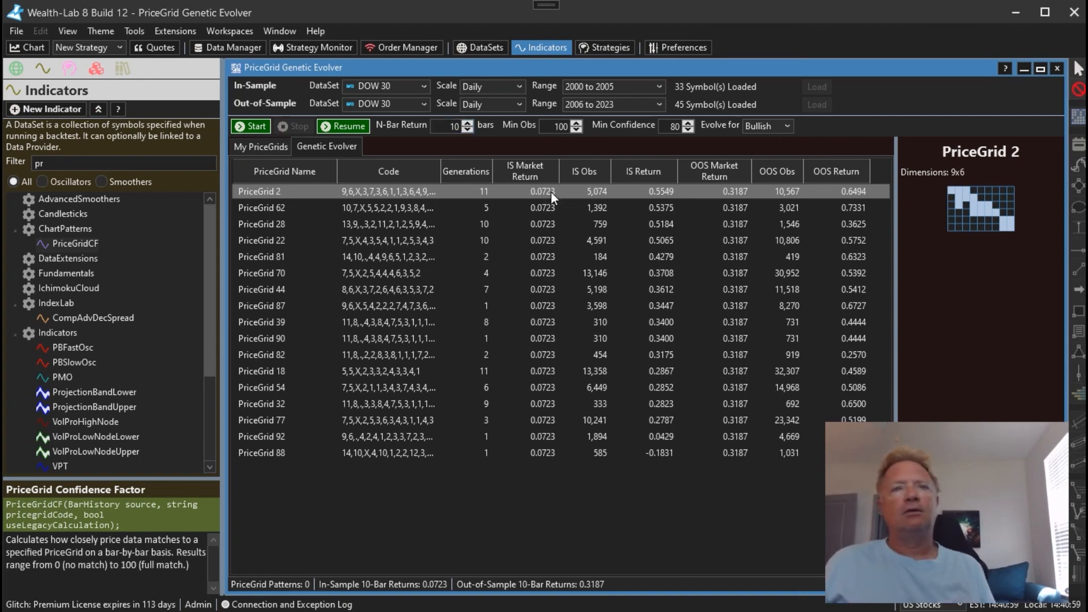
pyautogui.rightClick(530, 195)
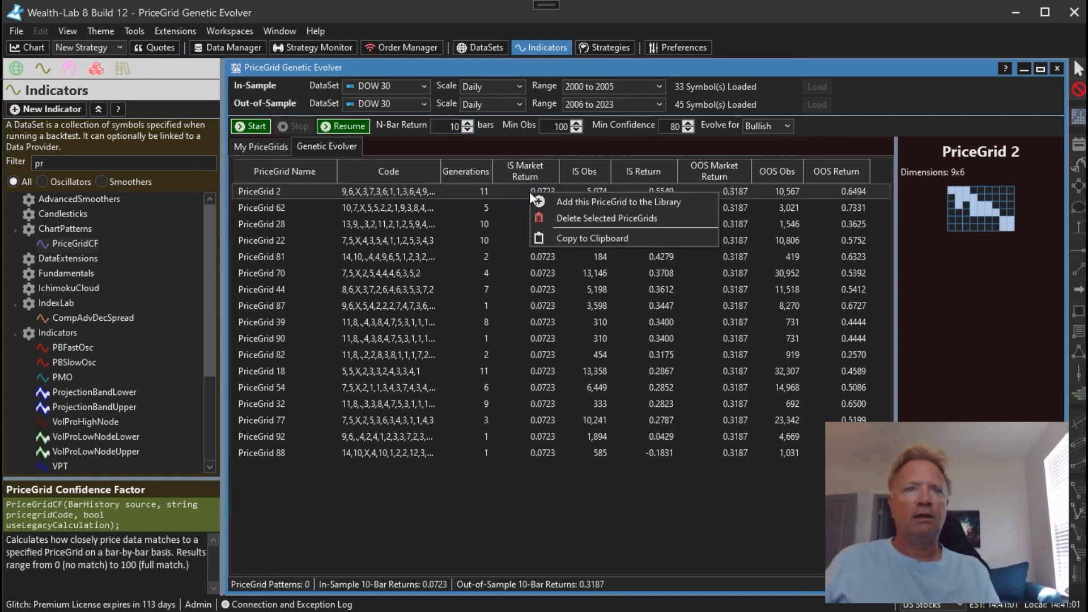
pyautogui.click(553, 199)
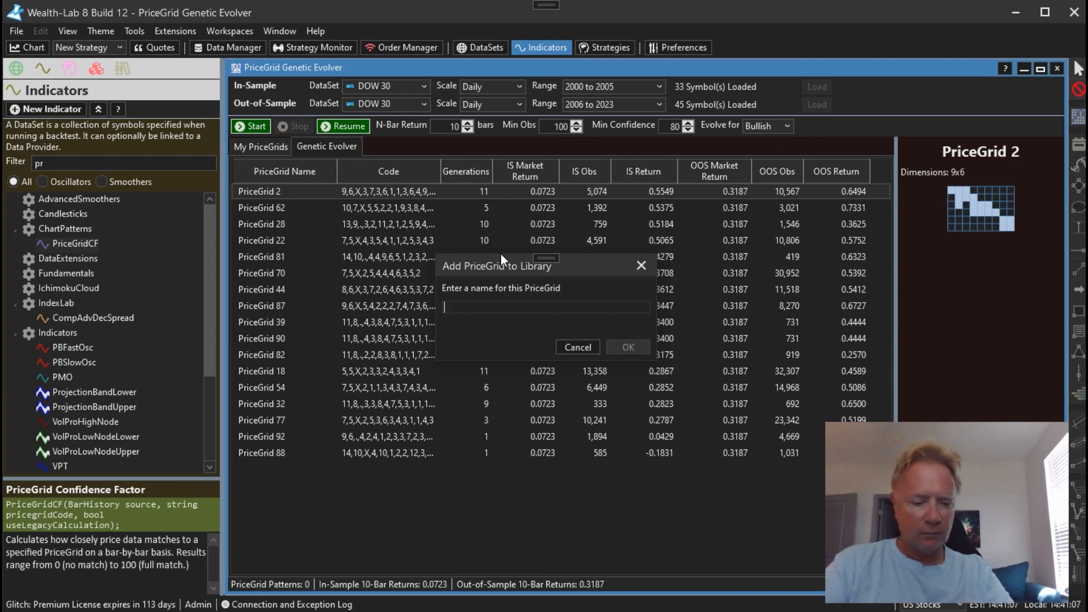
pyautogui.write('Little ')
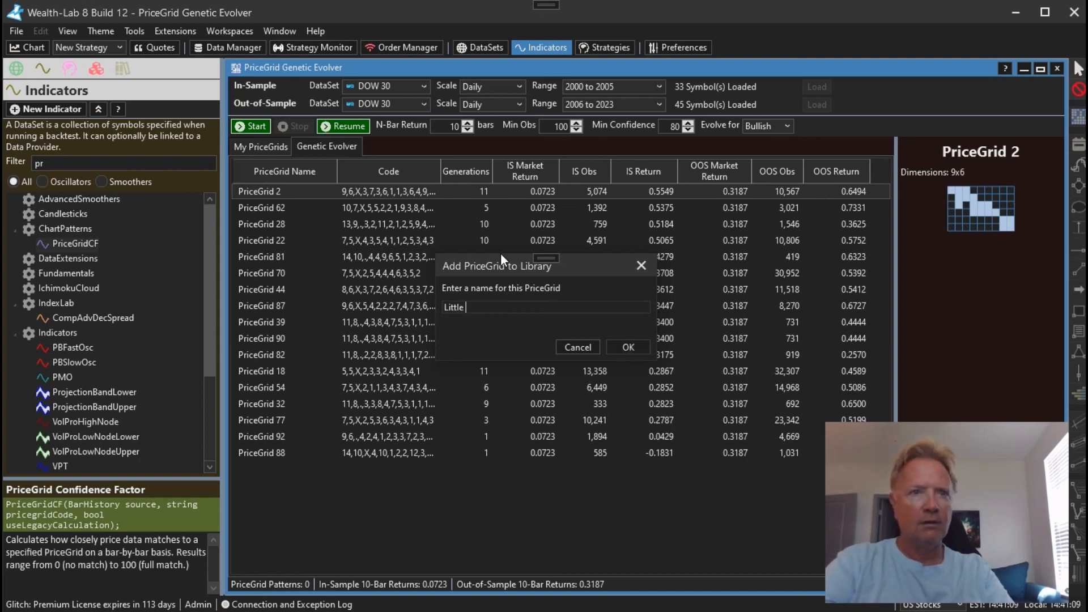
pyautogui.write('Engine')
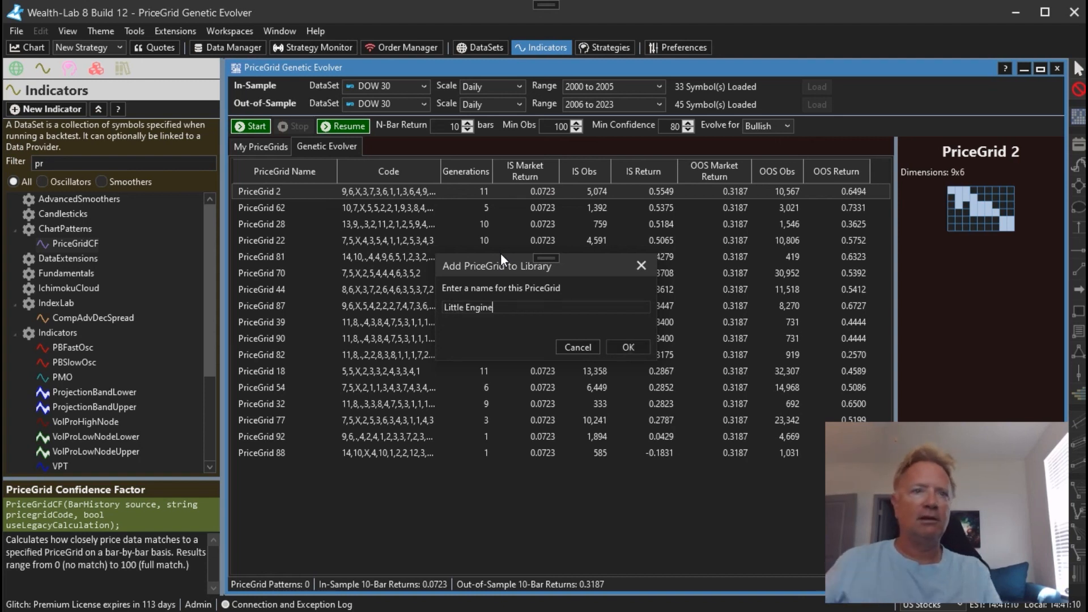
pyautogui.click(630, 345)
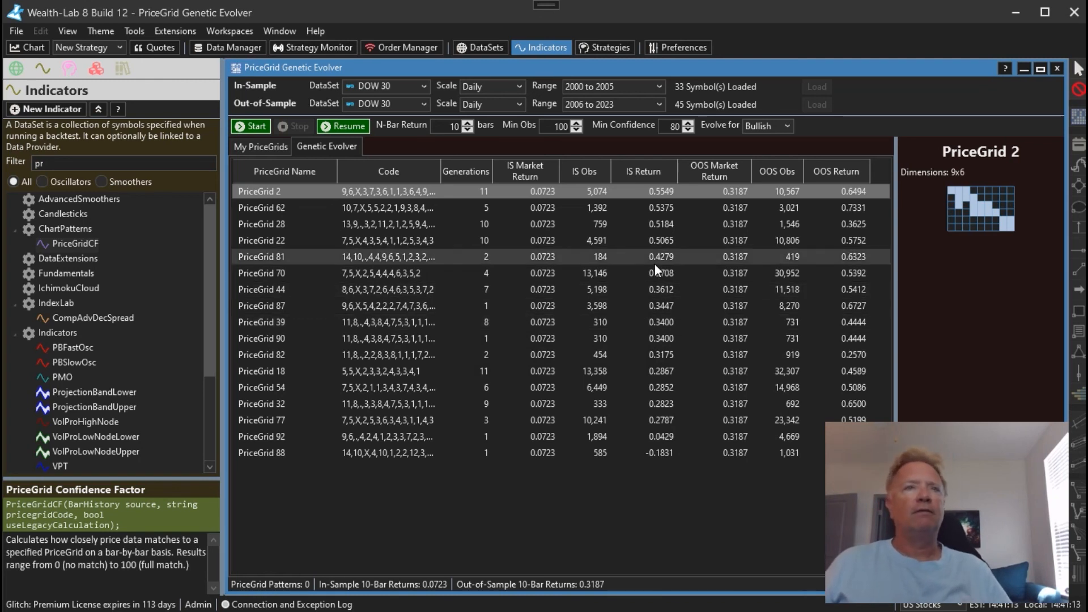
# Open the PriceGrid Editor and load the Little Engine PriceGrid
pyautogui.click(180, 30)
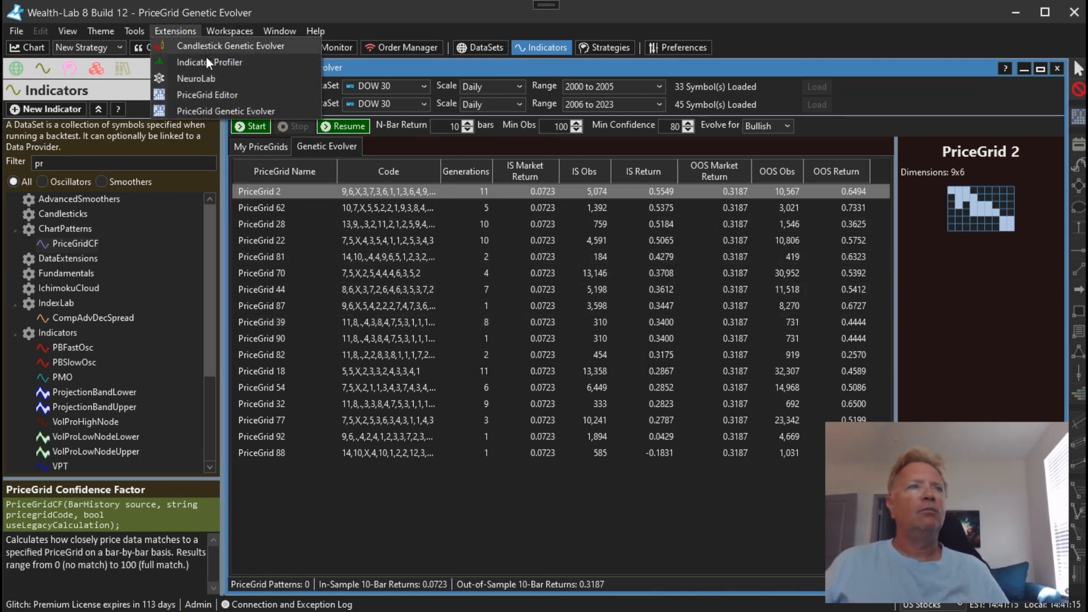
pyautogui.click(220, 97)
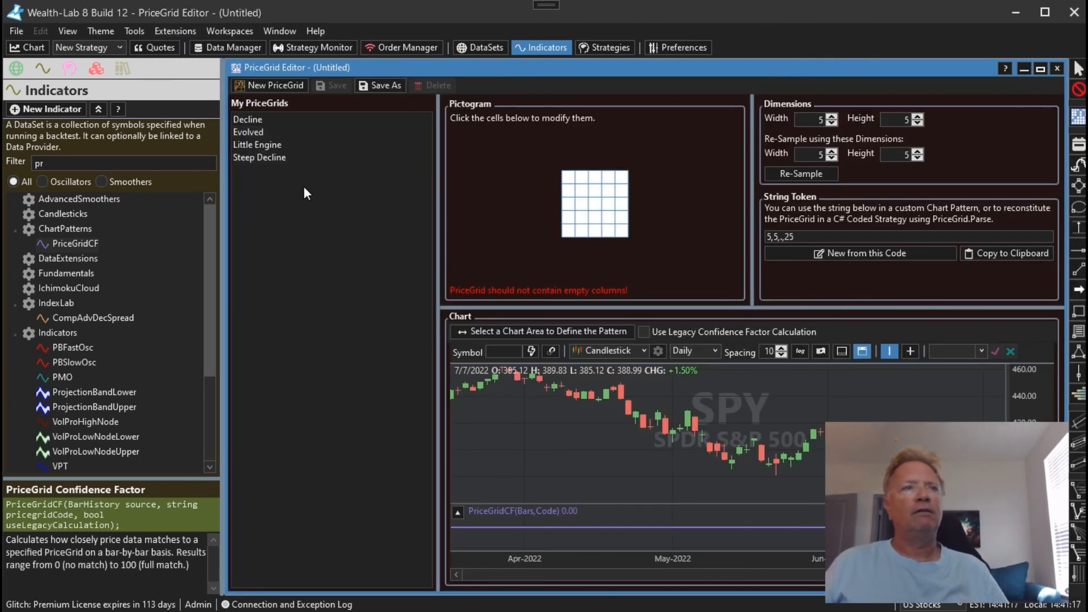
pyautogui.click(281, 145)
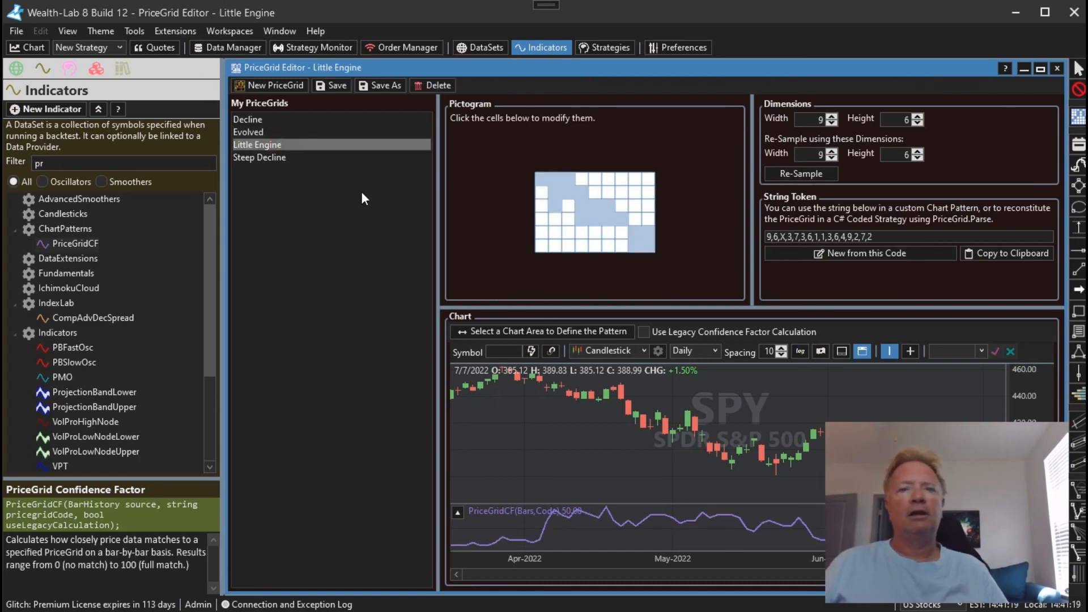
# Examine Little Engine's PriceGridCF line against SPY's price history back to February 2022
pyautogui.moveTo(640, 391); pyautogui.dragTo(564, 391)
pyautogui.click(660, 333)
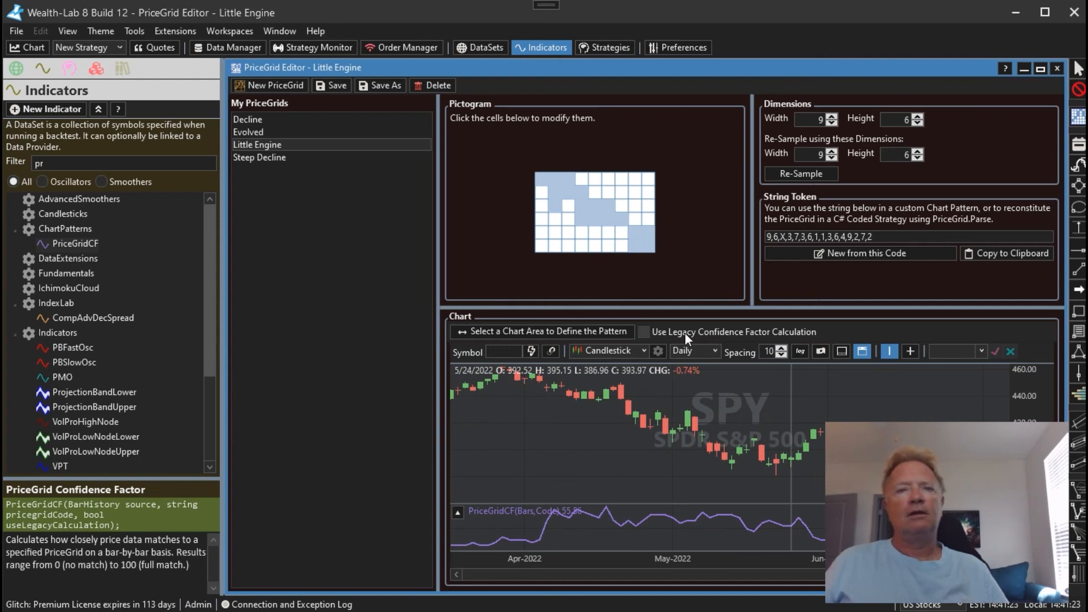
pyautogui.click(658, 336)
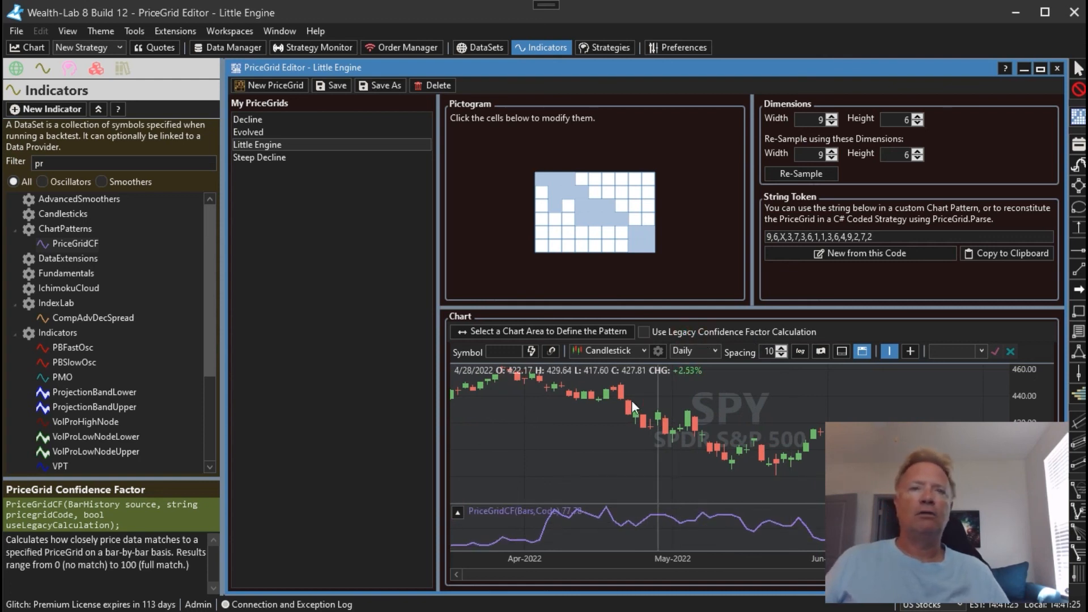
pyautogui.moveTo(631, 400); pyautogui.dragTo(770, 408)
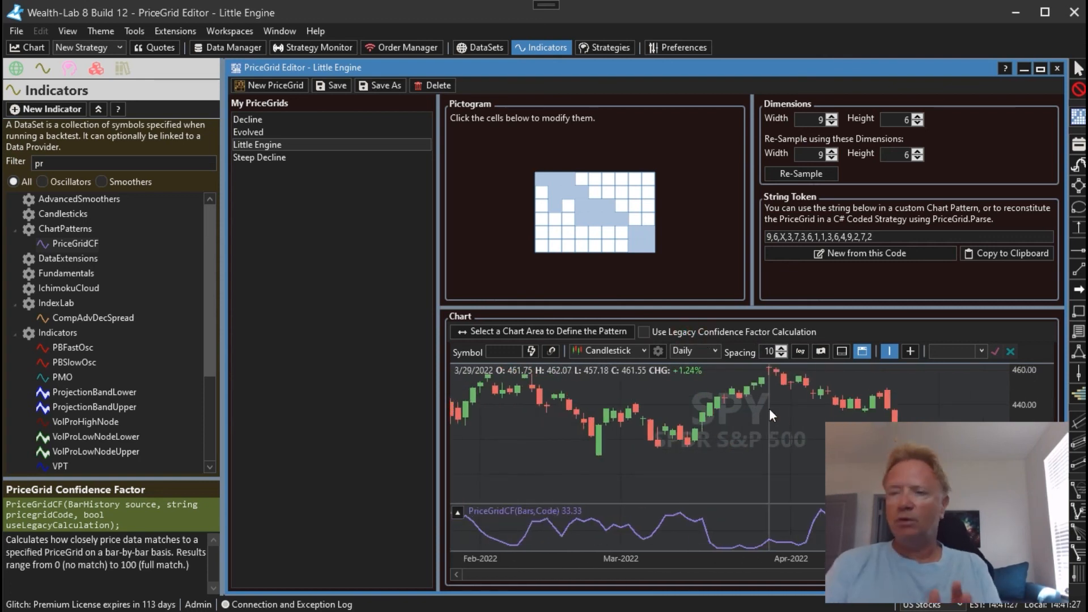